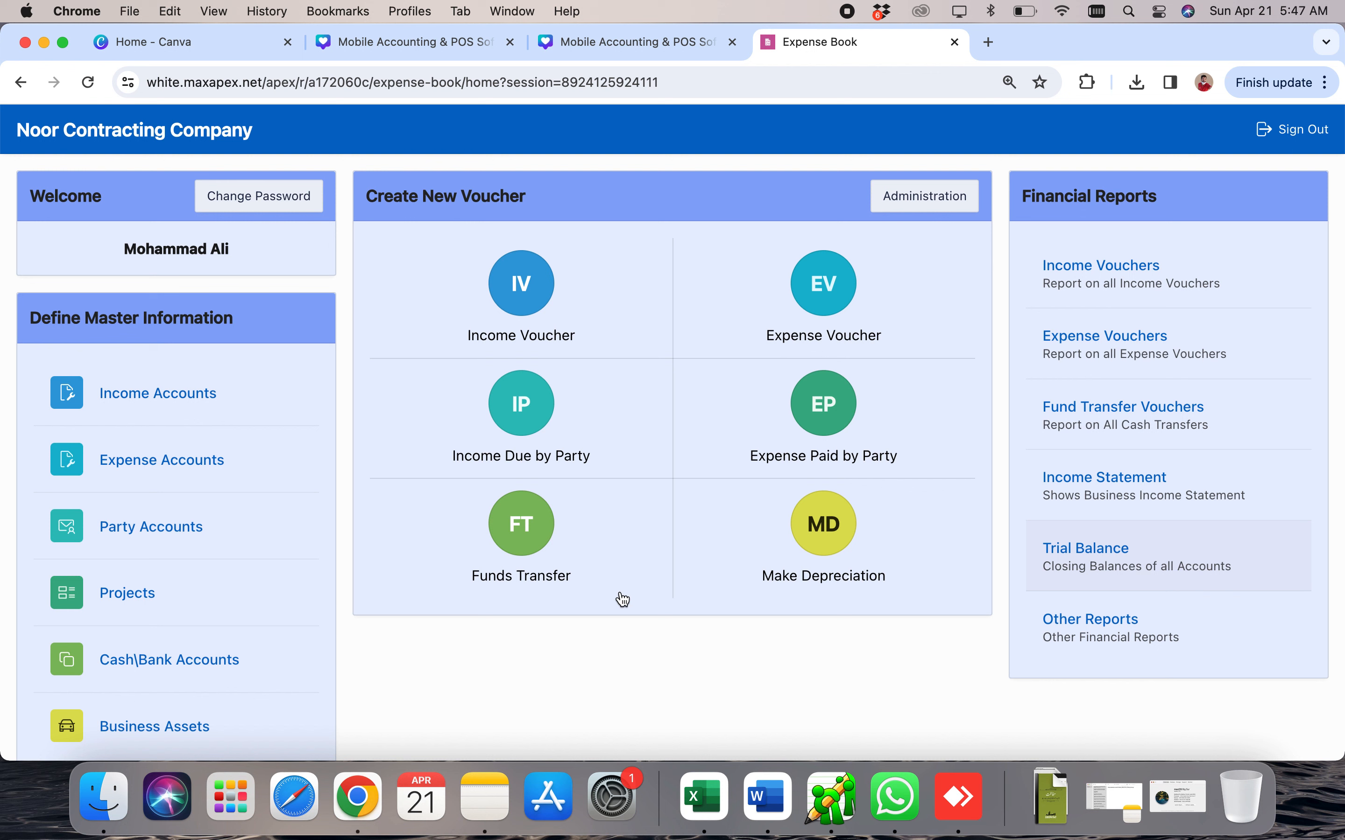
# Review the accounts offered on a new expense voucher and look through the Expense Accounts master list.
pyautogui.click(837, 285)
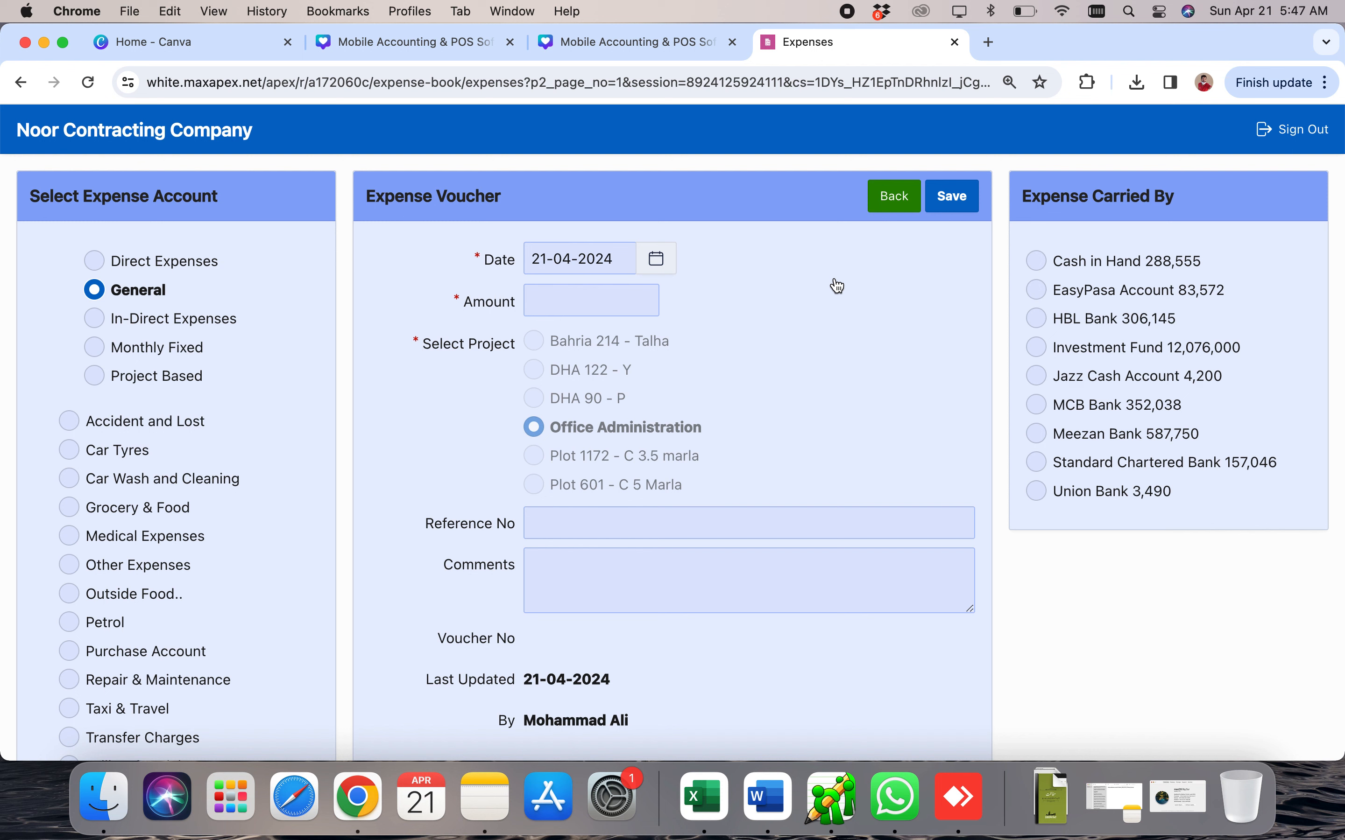
pyautogui.click(197, 128)
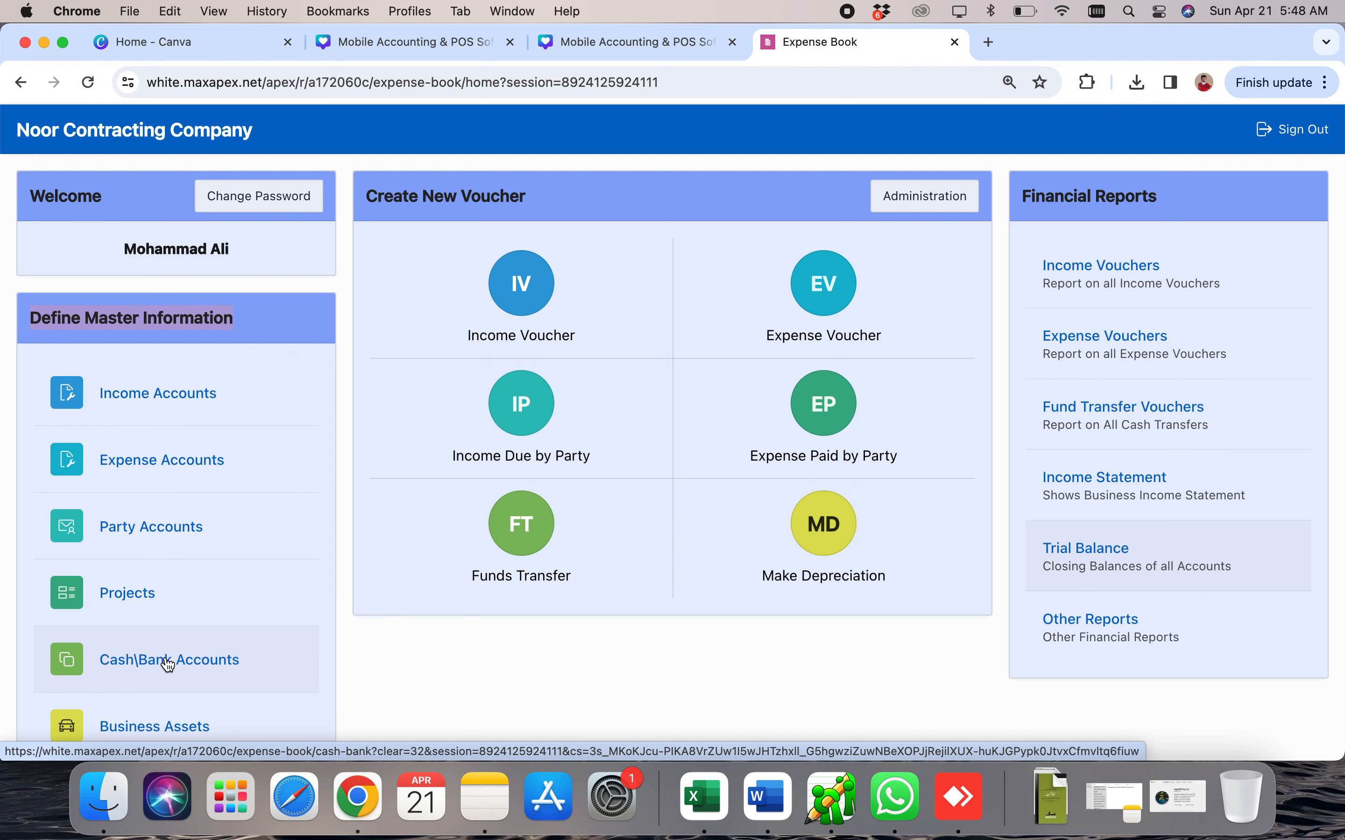
pyautogui.scroll(-2, 169, 664)
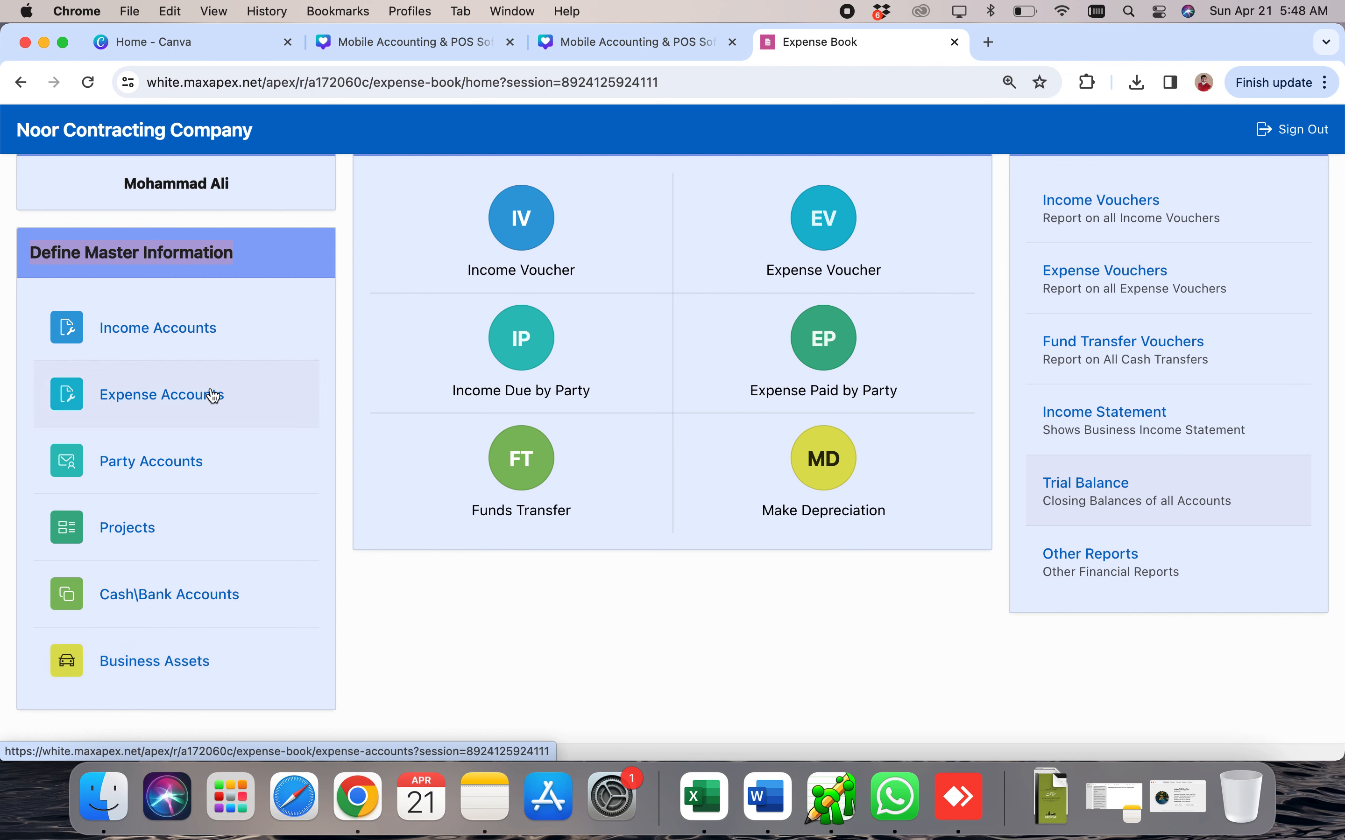
pyautogui.click(183, 392)
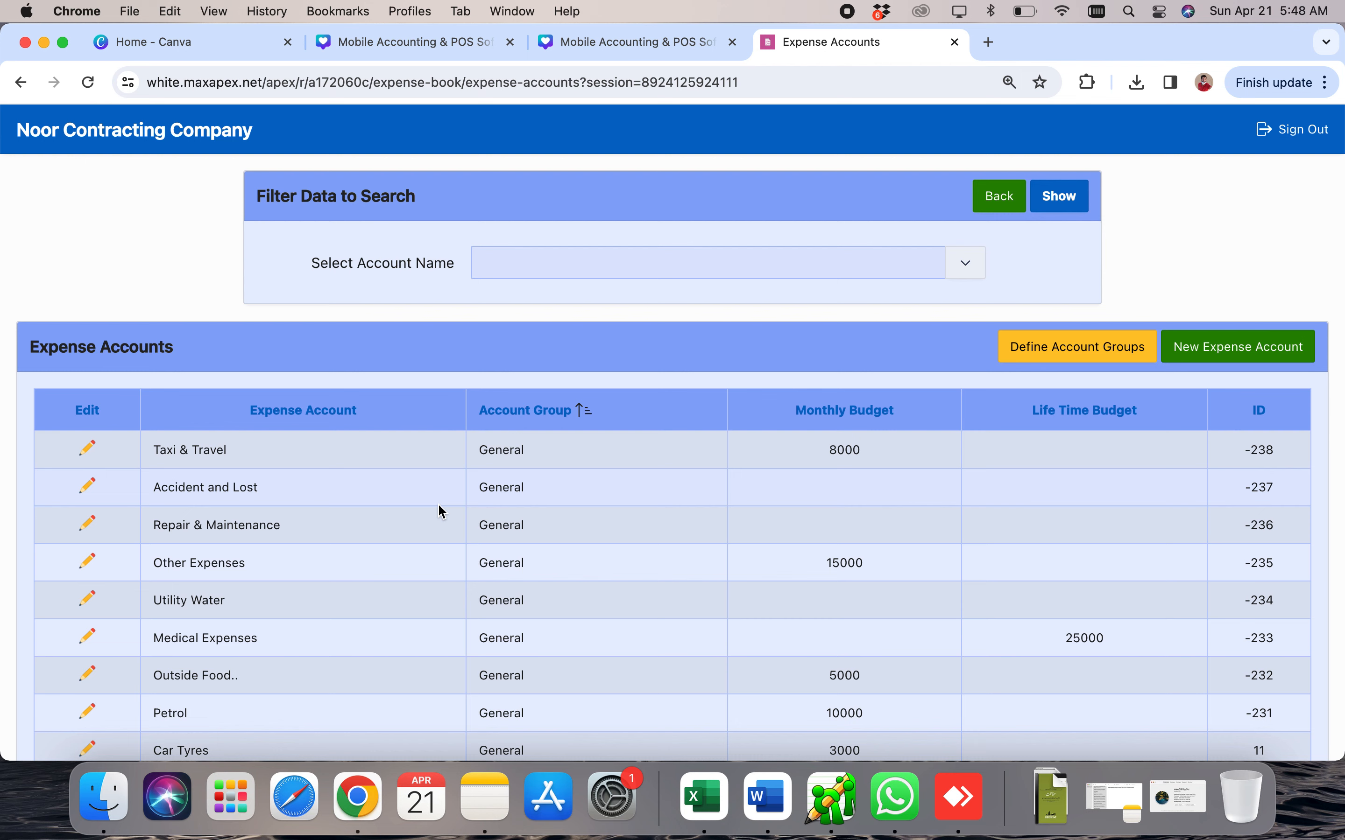
pyautogui.scroll(-10, 439, 505)
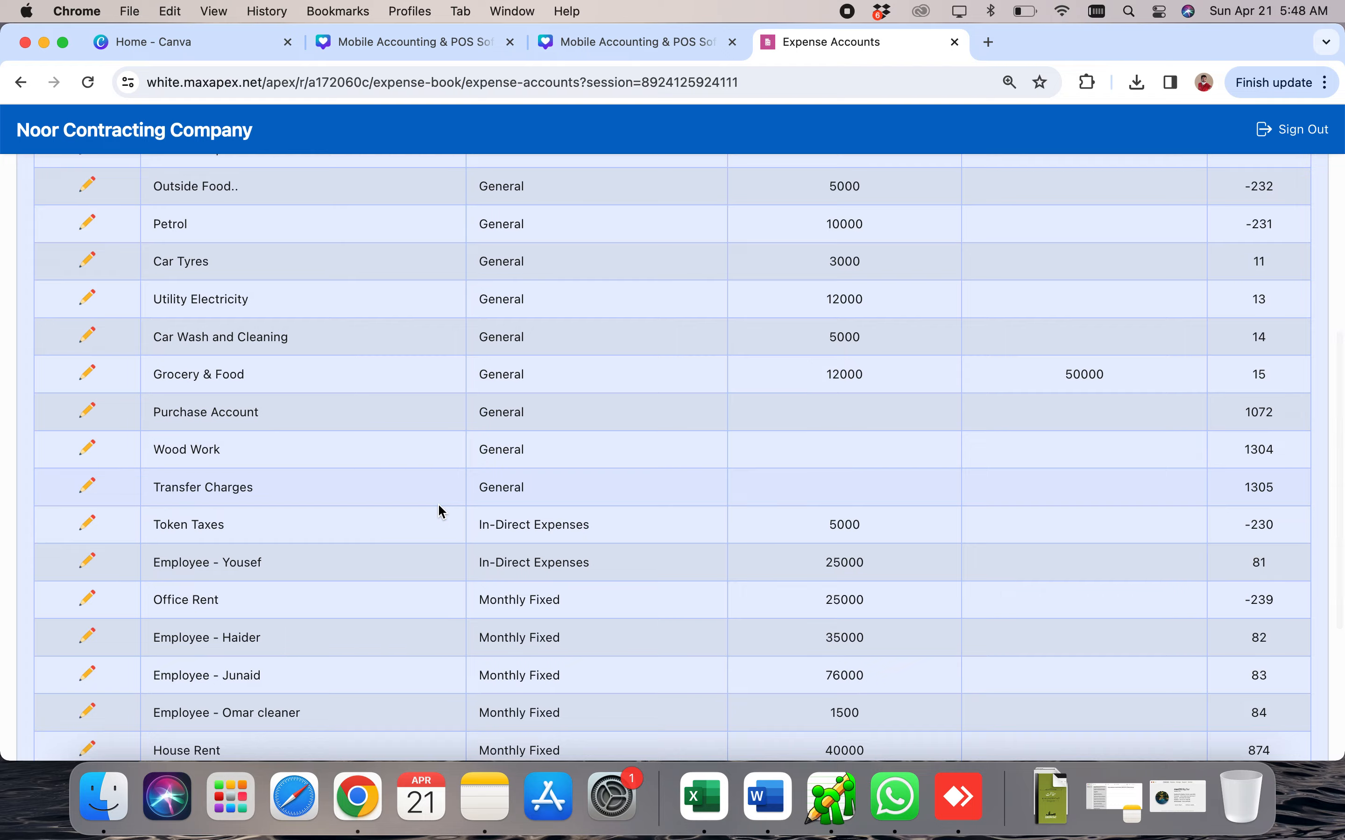
pyautogui.scroll(10, 438, 506)
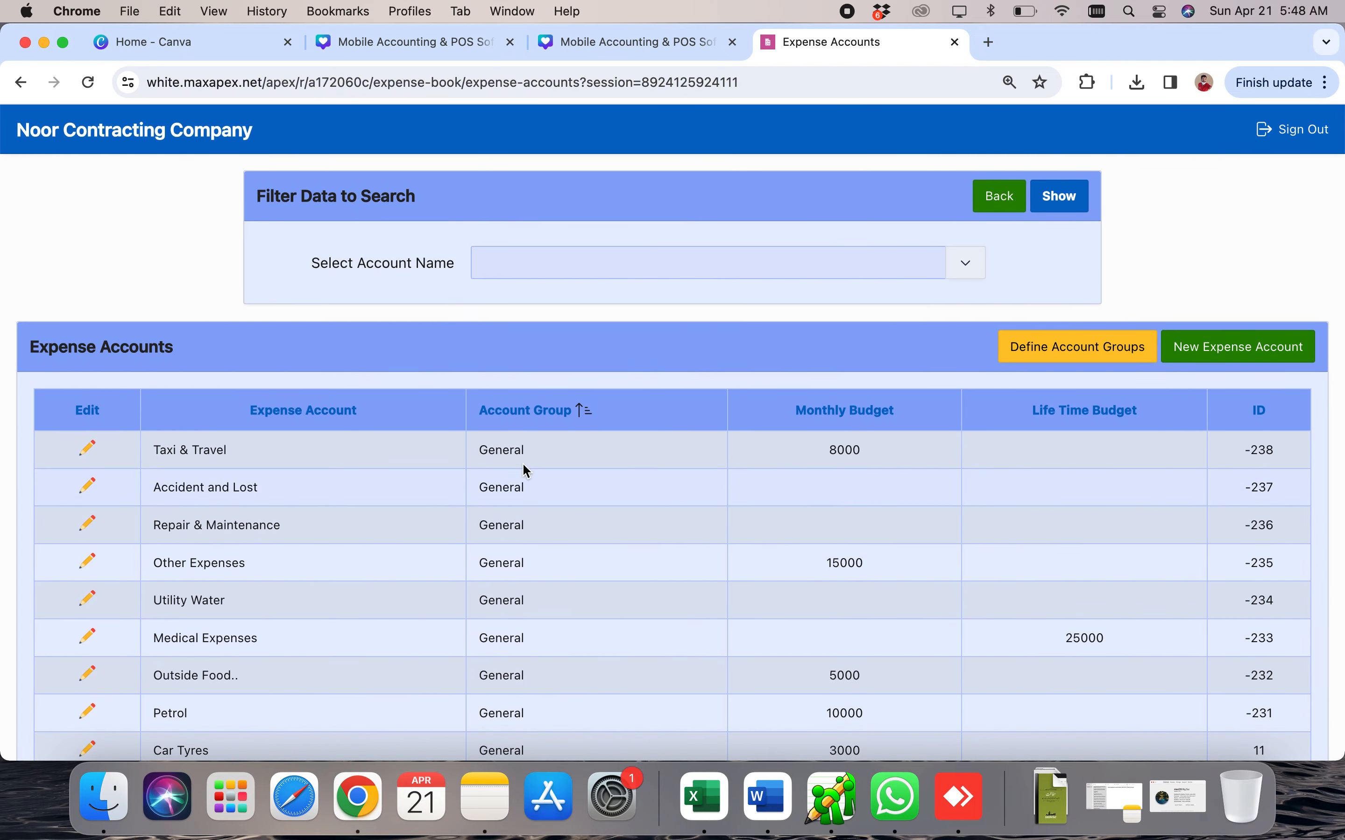
# Create and save a new expense account named Bank Charges in the General account group.
pyautogui.click(1286, 358)
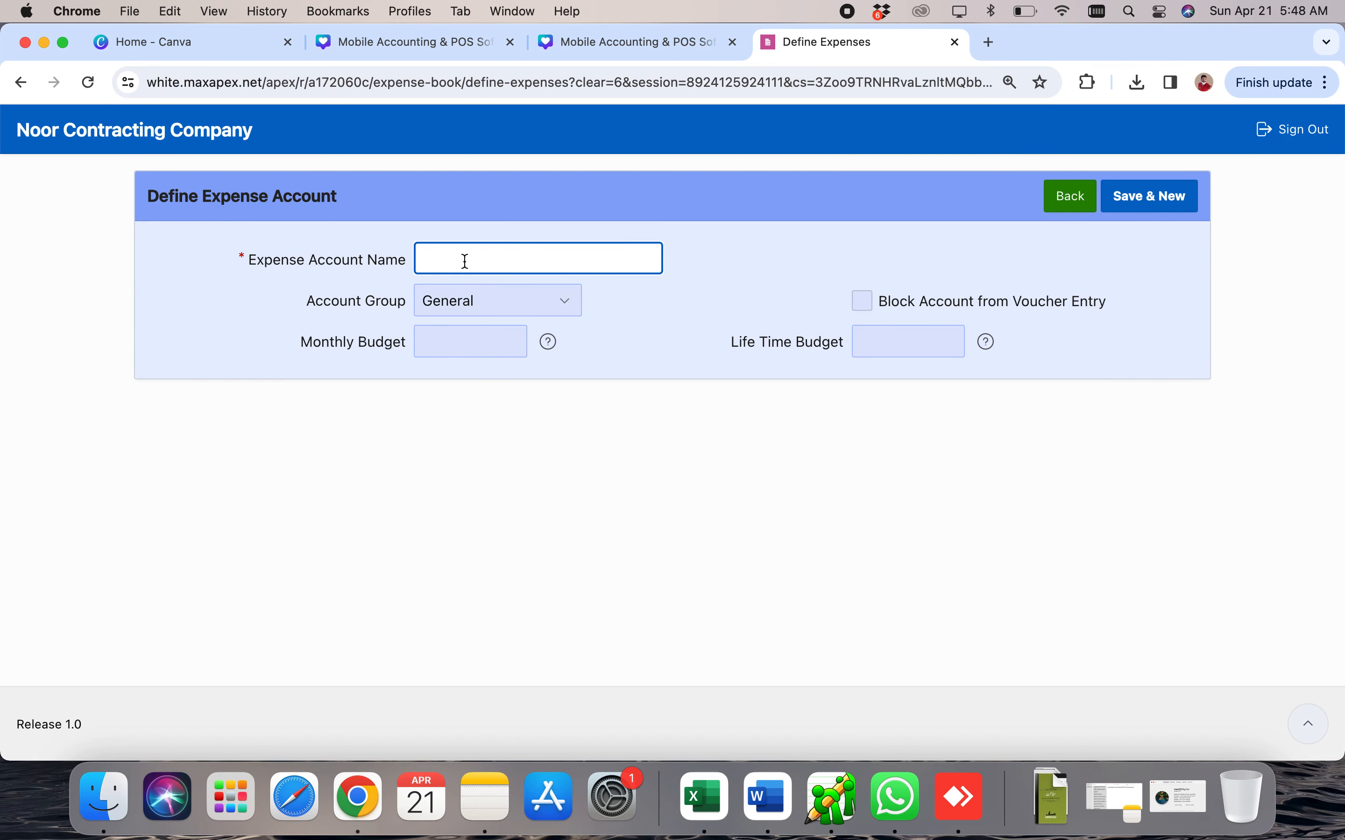
pyautogui.write('Bank Charges')
pyautogui.click(464, 309)
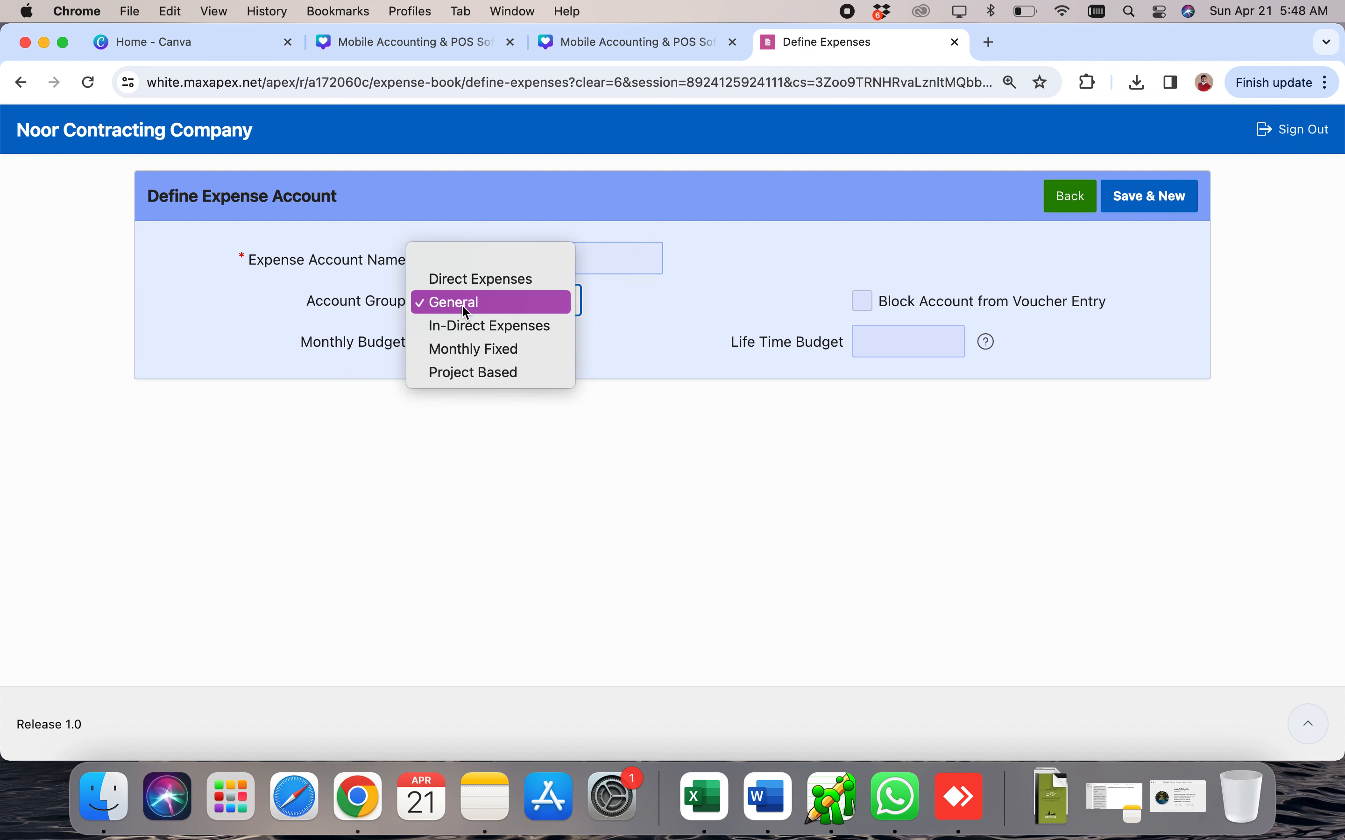
pyautogui.click(465, 313)
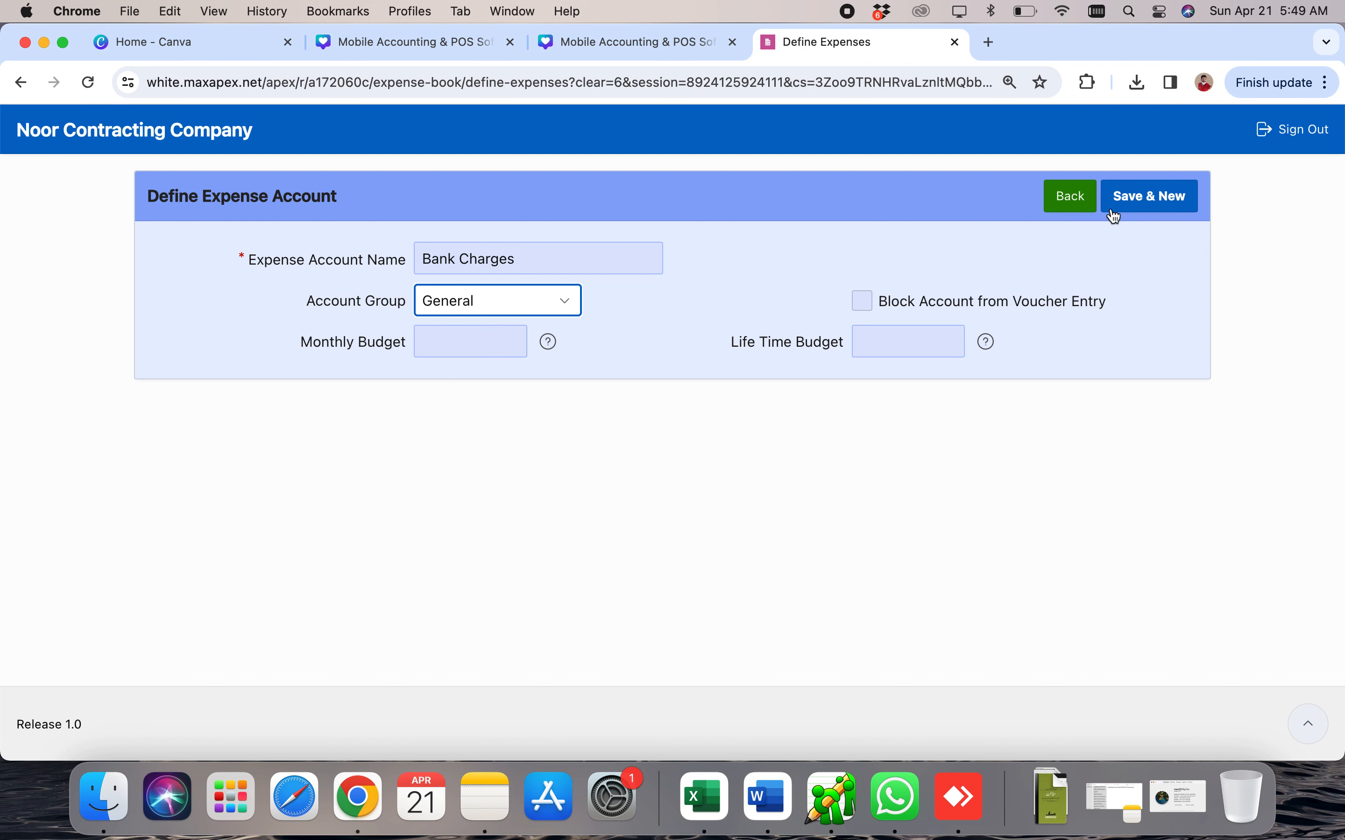
pyautogui.click(1135, 199)
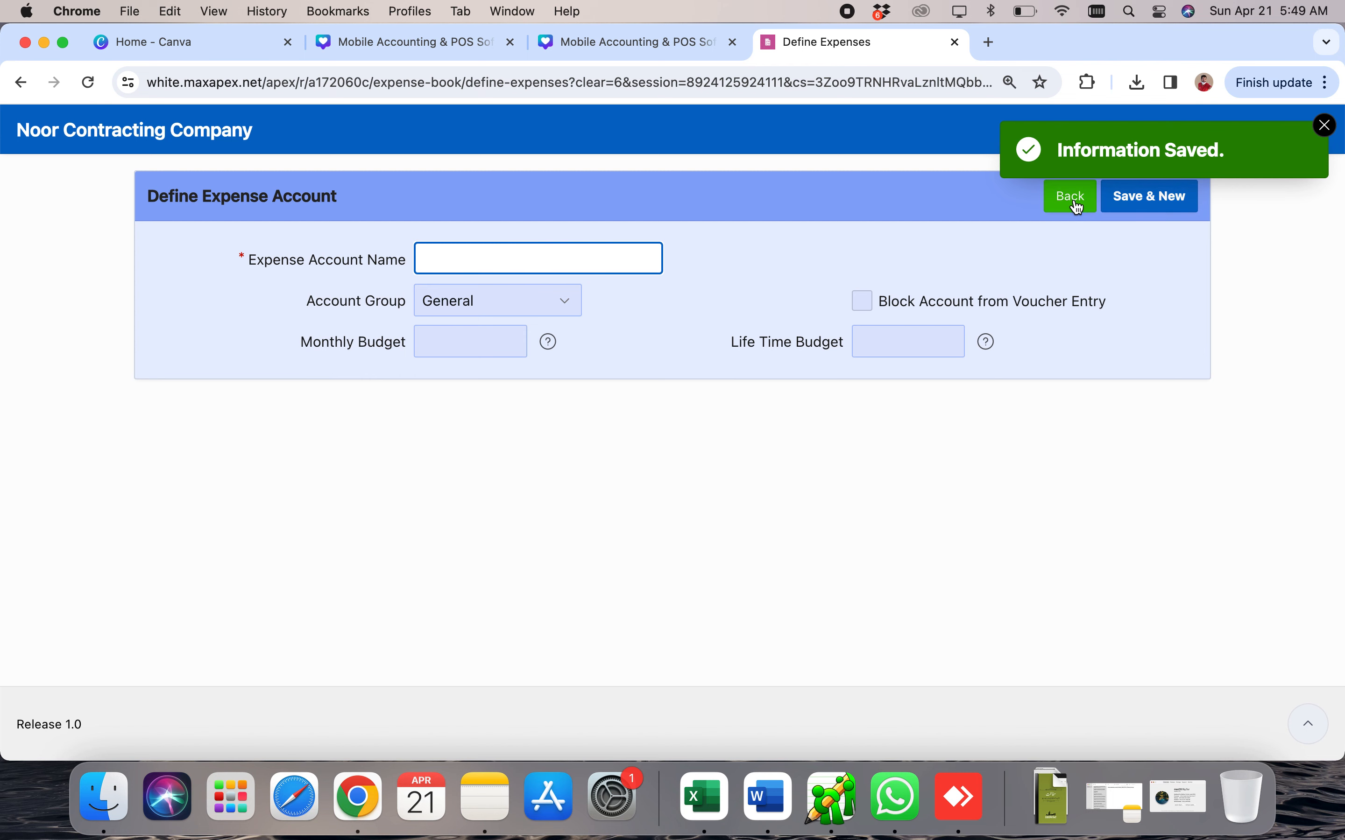
# Return to the Expense Accounts list and filter it to show only the Bank Charges account.
pyautogui.click(1073, 198)
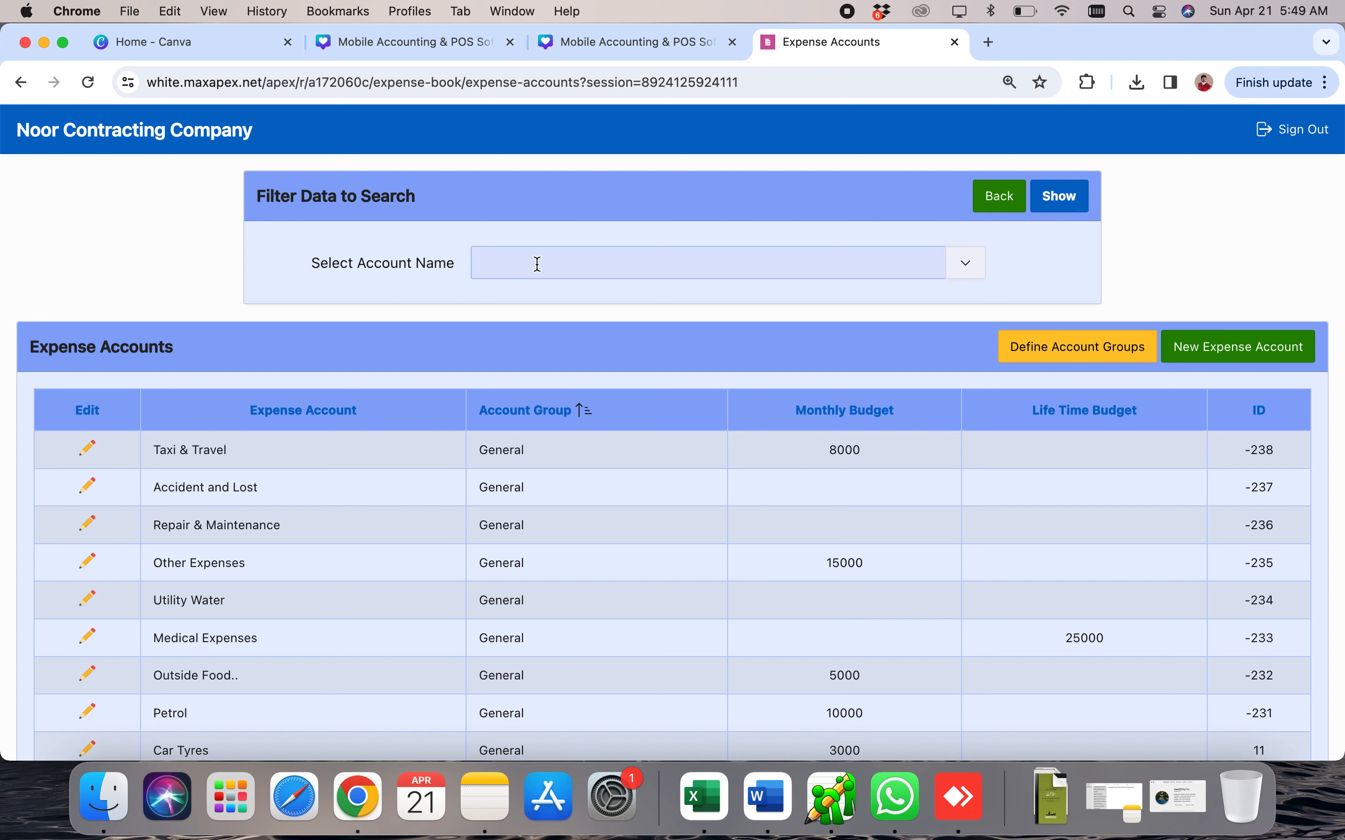
pyautogui.click(967, 263)
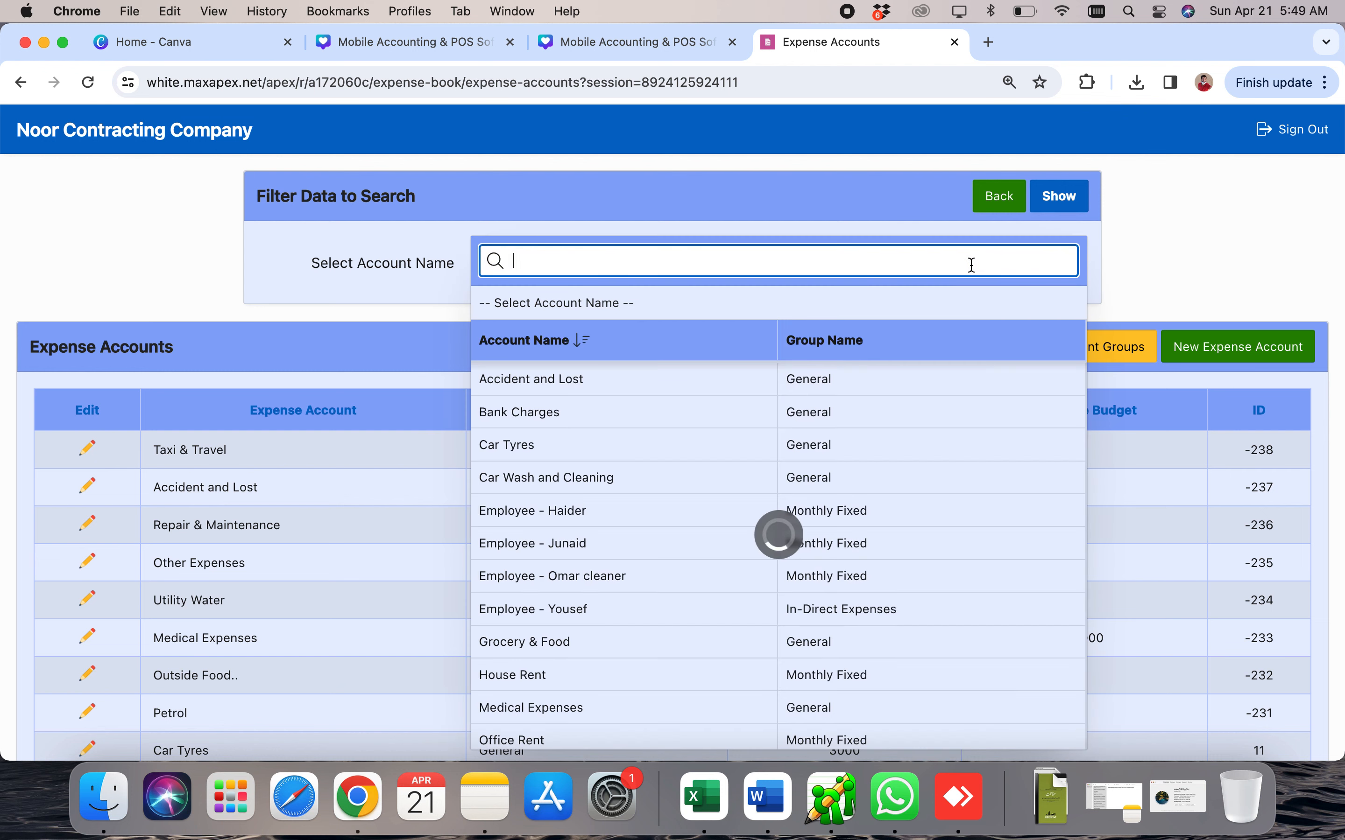
pyautogui.write('bank')
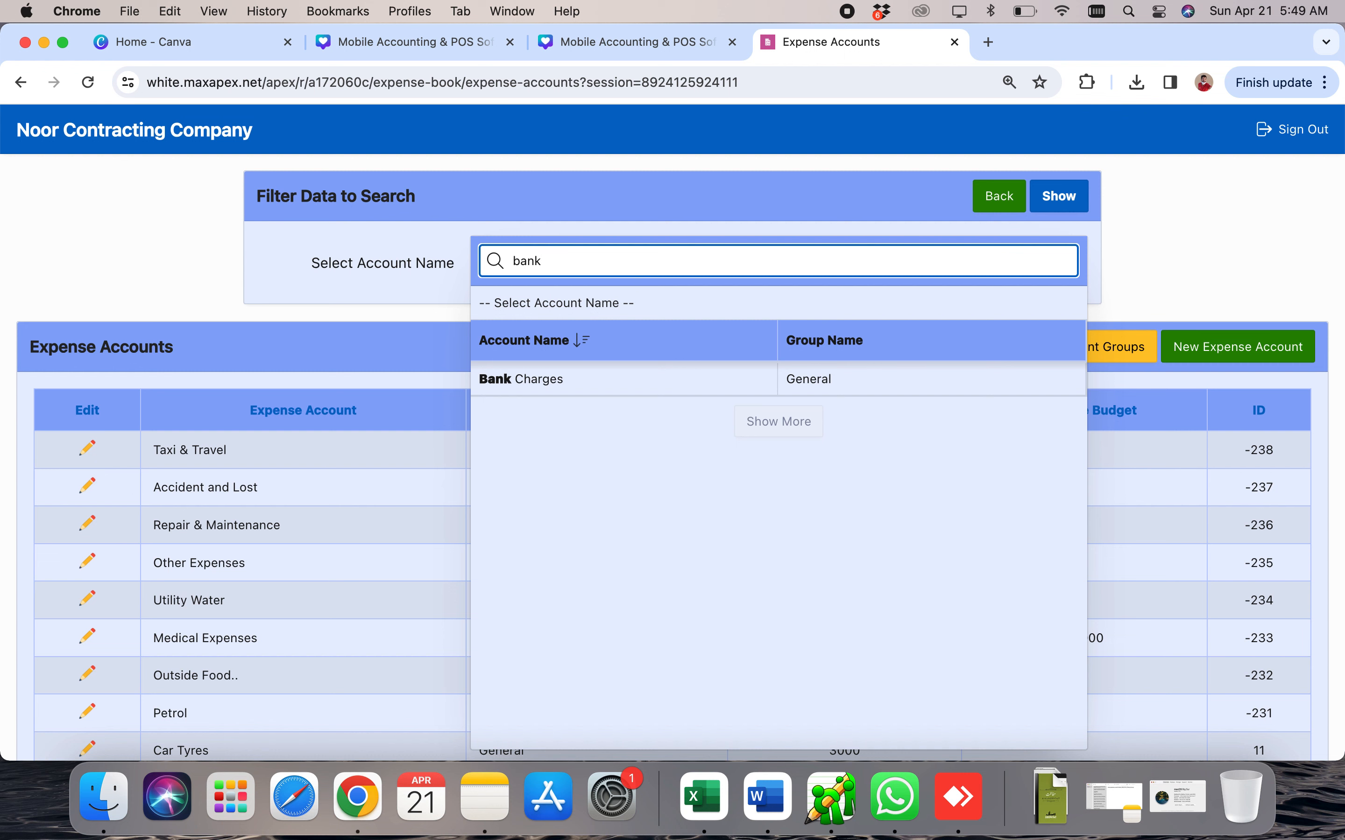
pyautogui.click(499, 378)
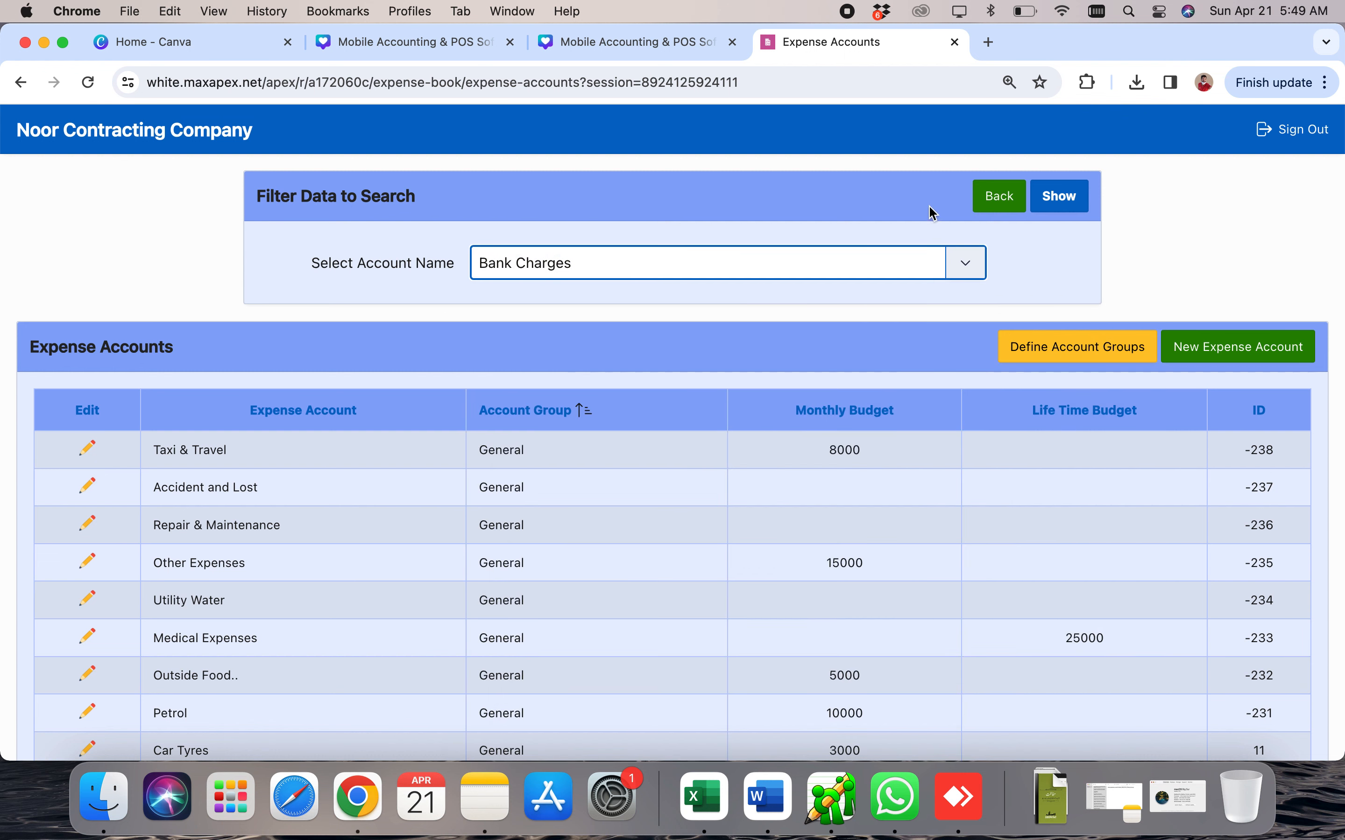
pyautogui.click(1070, 204)
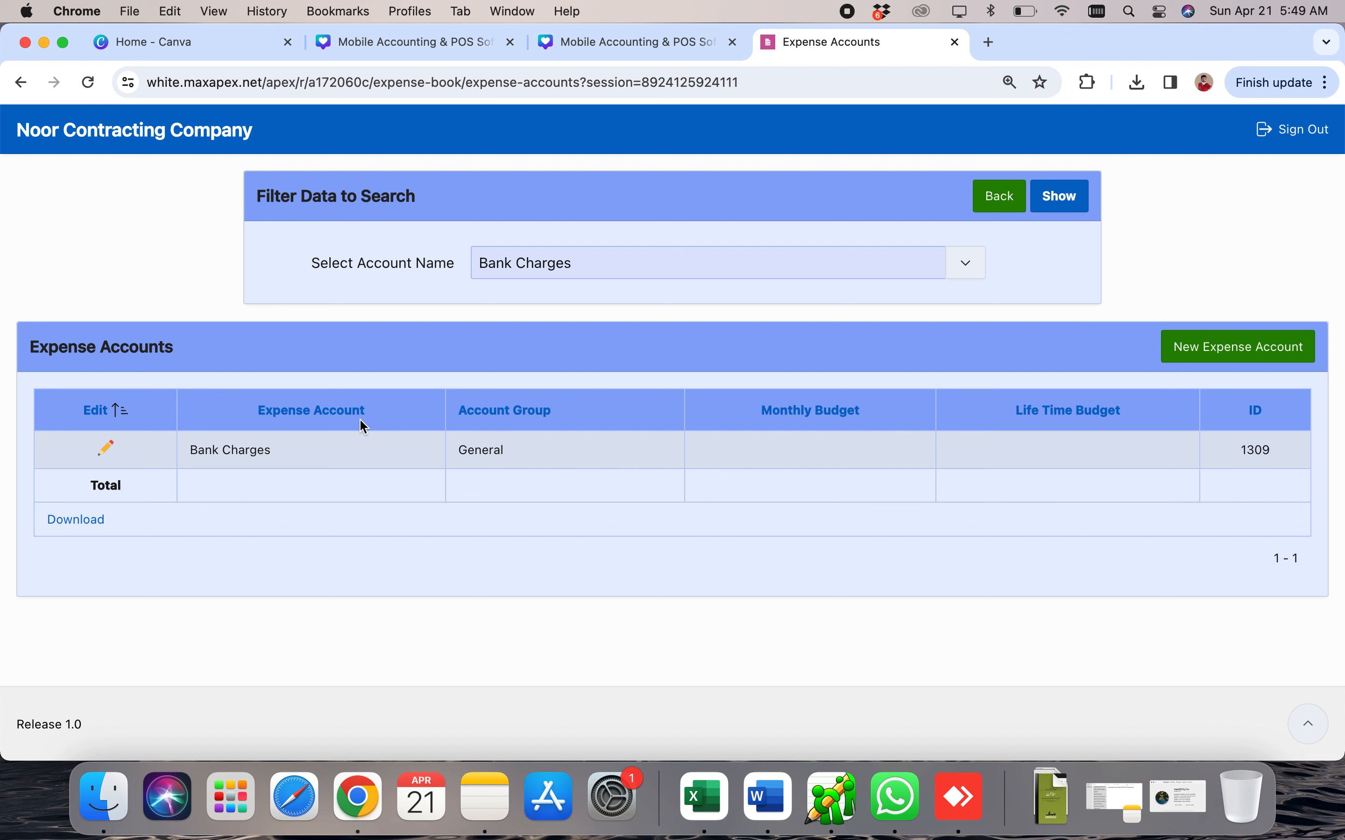
# Start a new expense voucher from the home page and select the Bank Charges account in the General group.
pyautogui.click(231, 136)
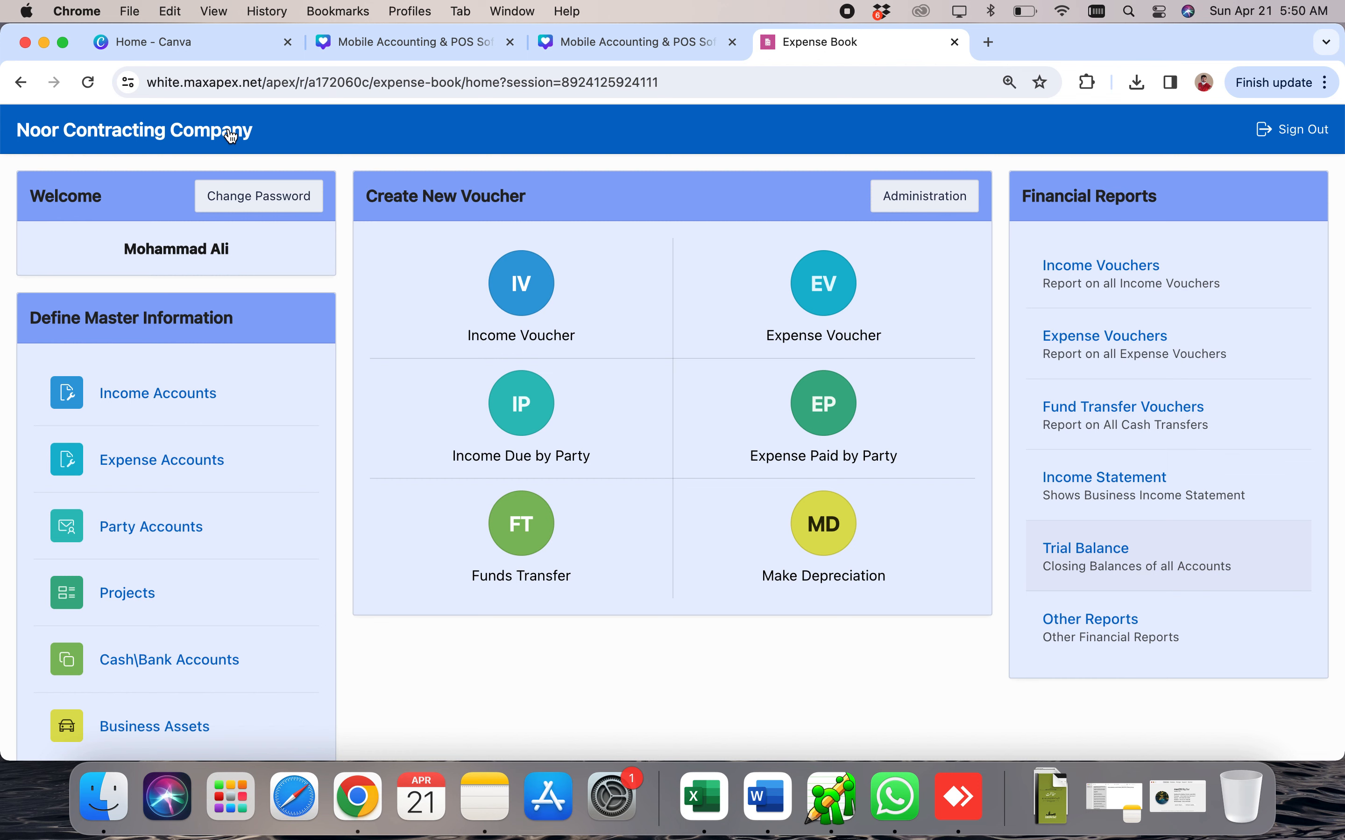
pyautogui.click(832, 285)
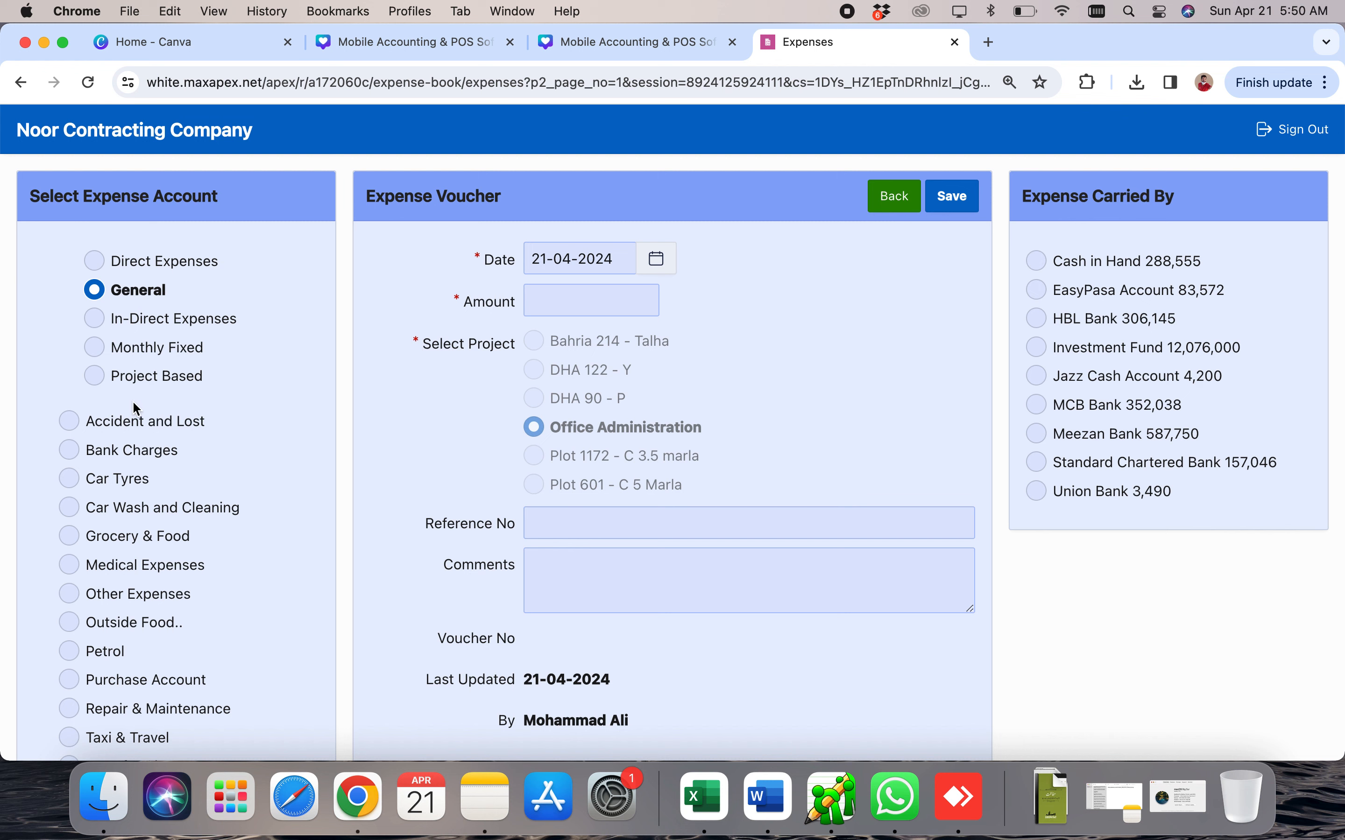
pyautogui.click(146, 451)
pyautogui.click(142, 328)
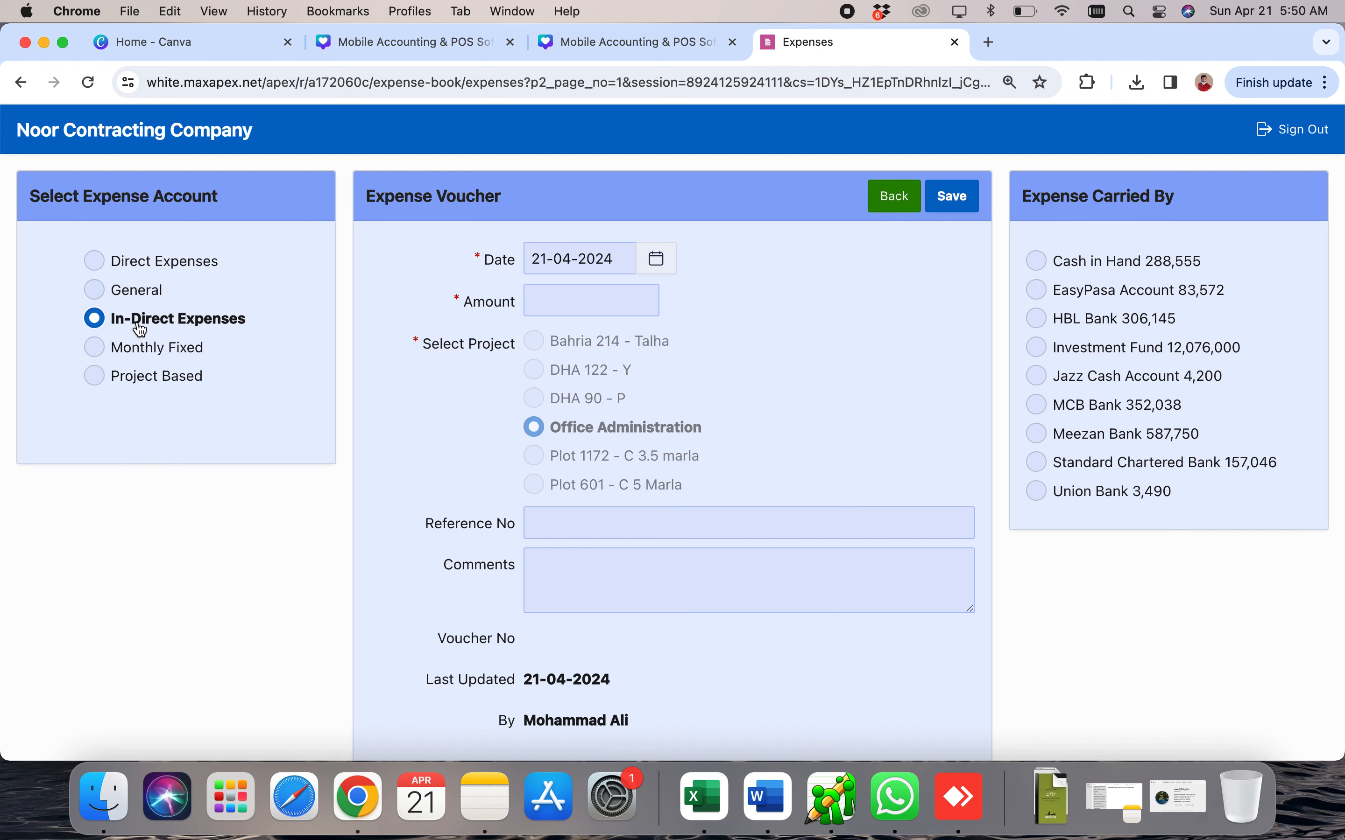
pyautogui.click(132, 296)
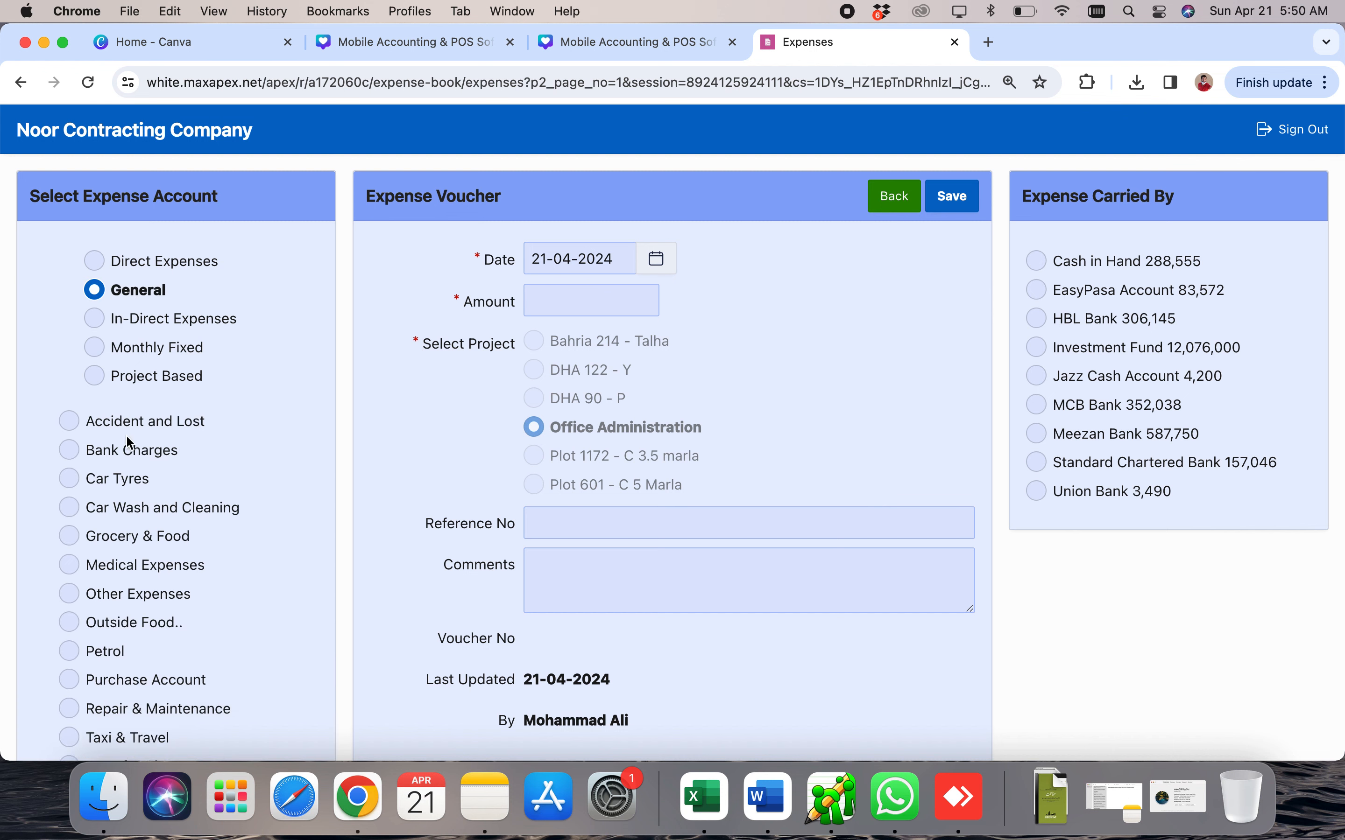
pyautogui.click(129, 451)
# Set the voucher's date to 15-04-2024 and its amount to 700.
pyautogui.click(658, 260)
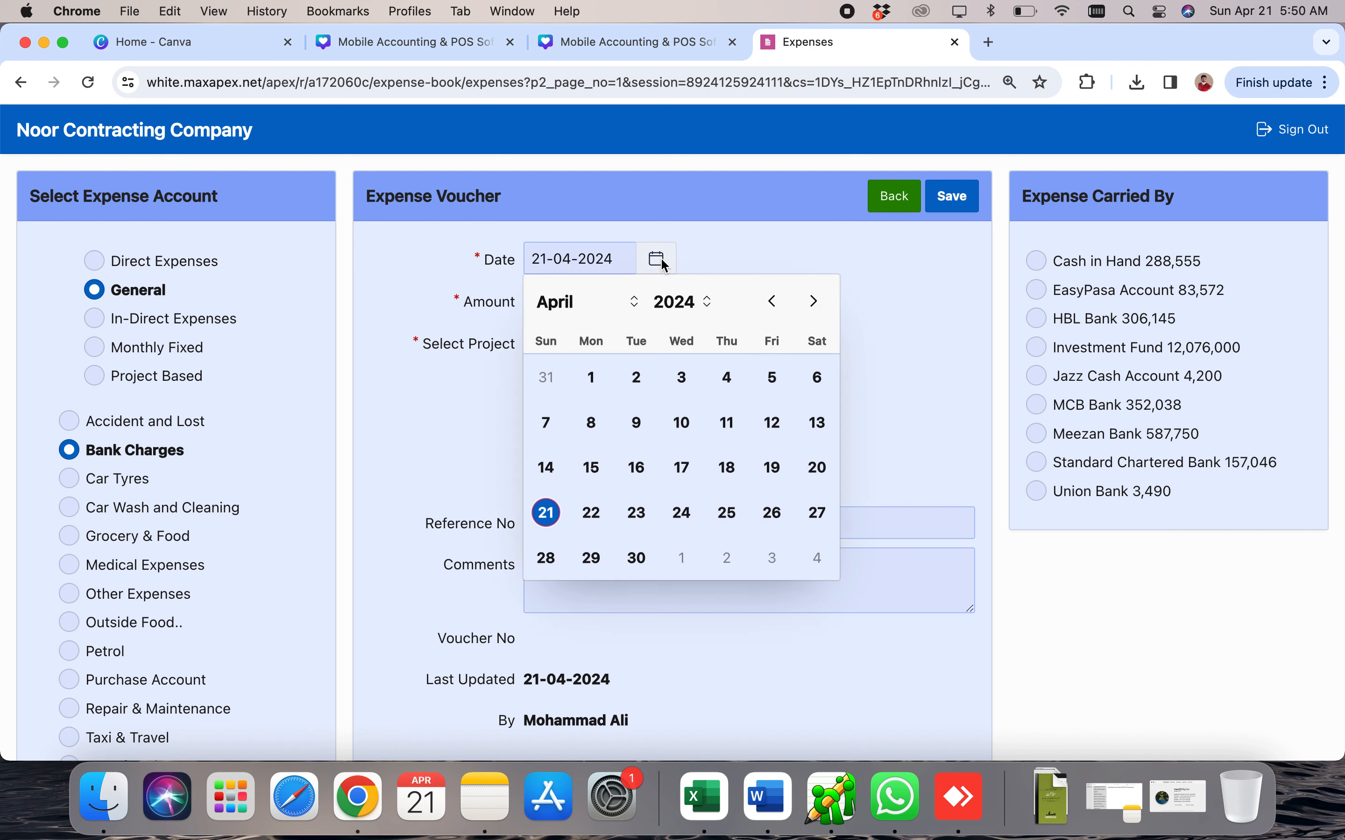
pyautogui.click(775, 306)
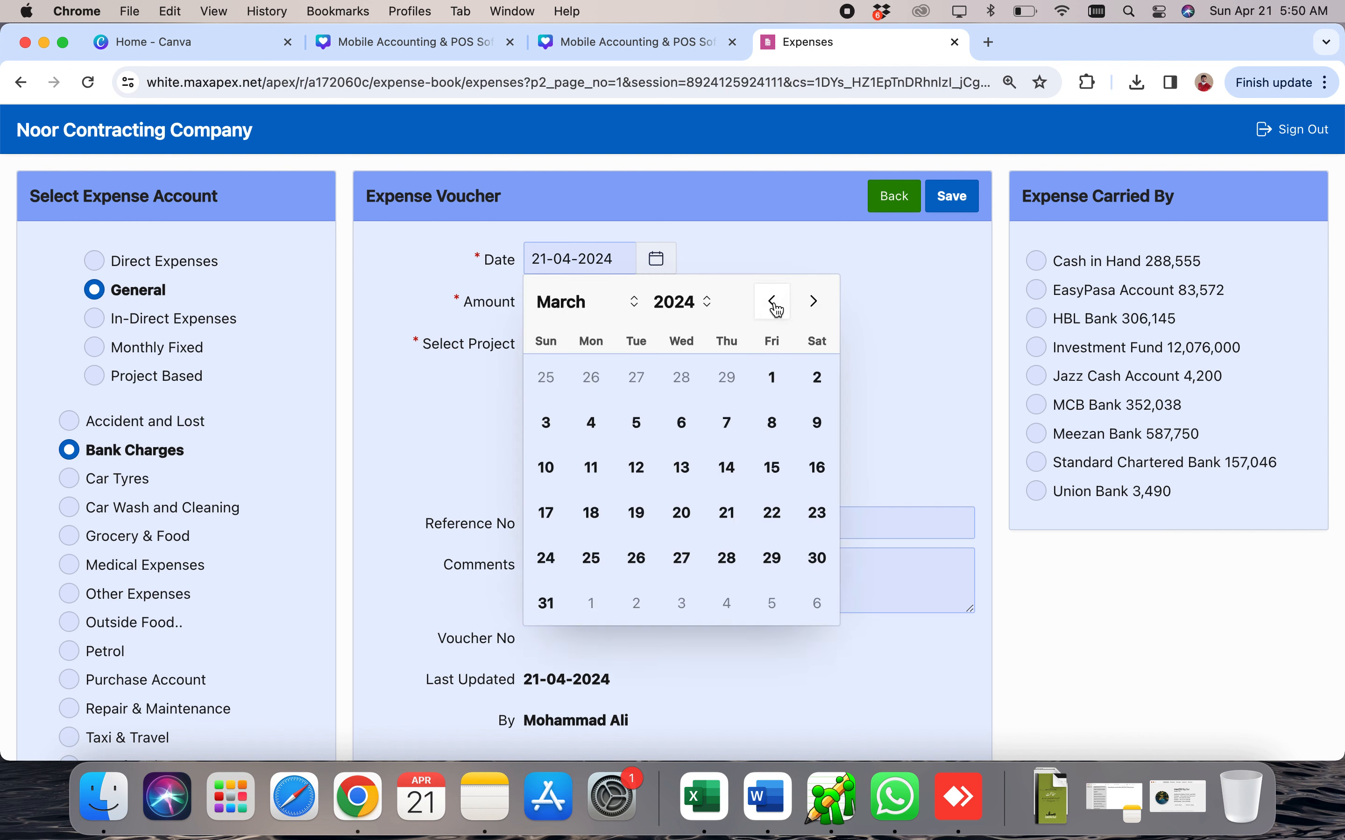
pyautogui.click(814, 302)
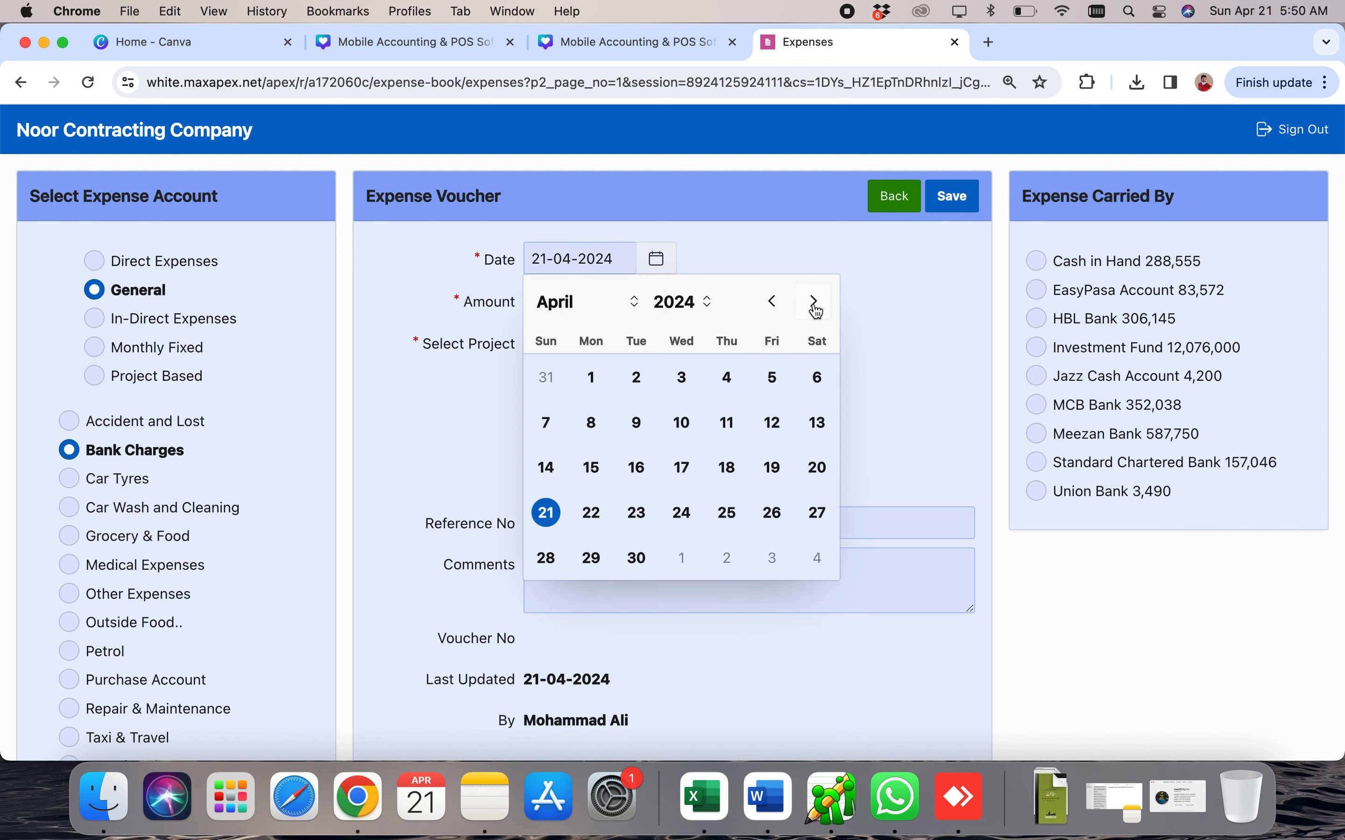
pyautogui.click(593, 470)
pyautogui.click(562, 297)
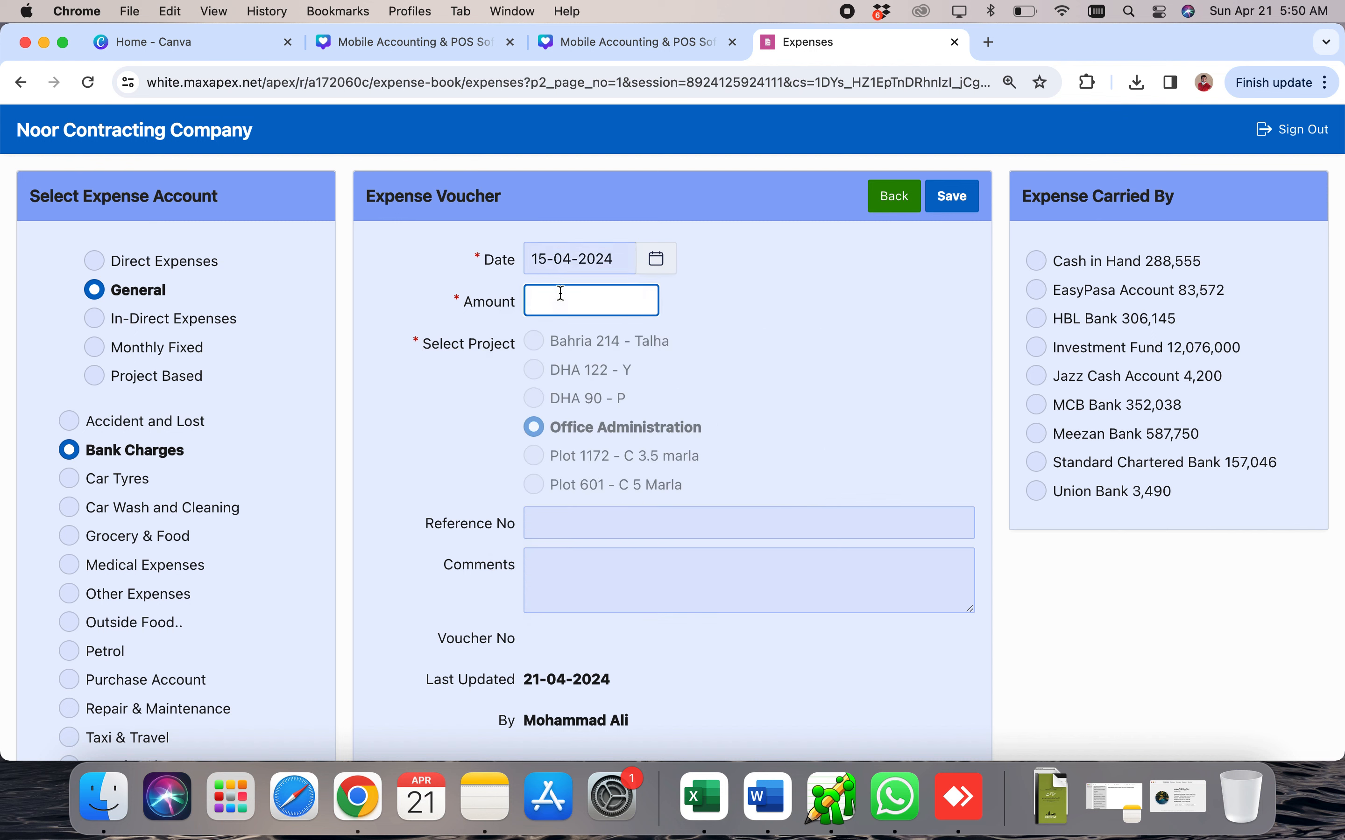
pyautogui.write('700')
# Charge the expense to HBL Bank, add the comment "charges paid to bank." and save the voucher.
pyautogui.click(1120, 320)
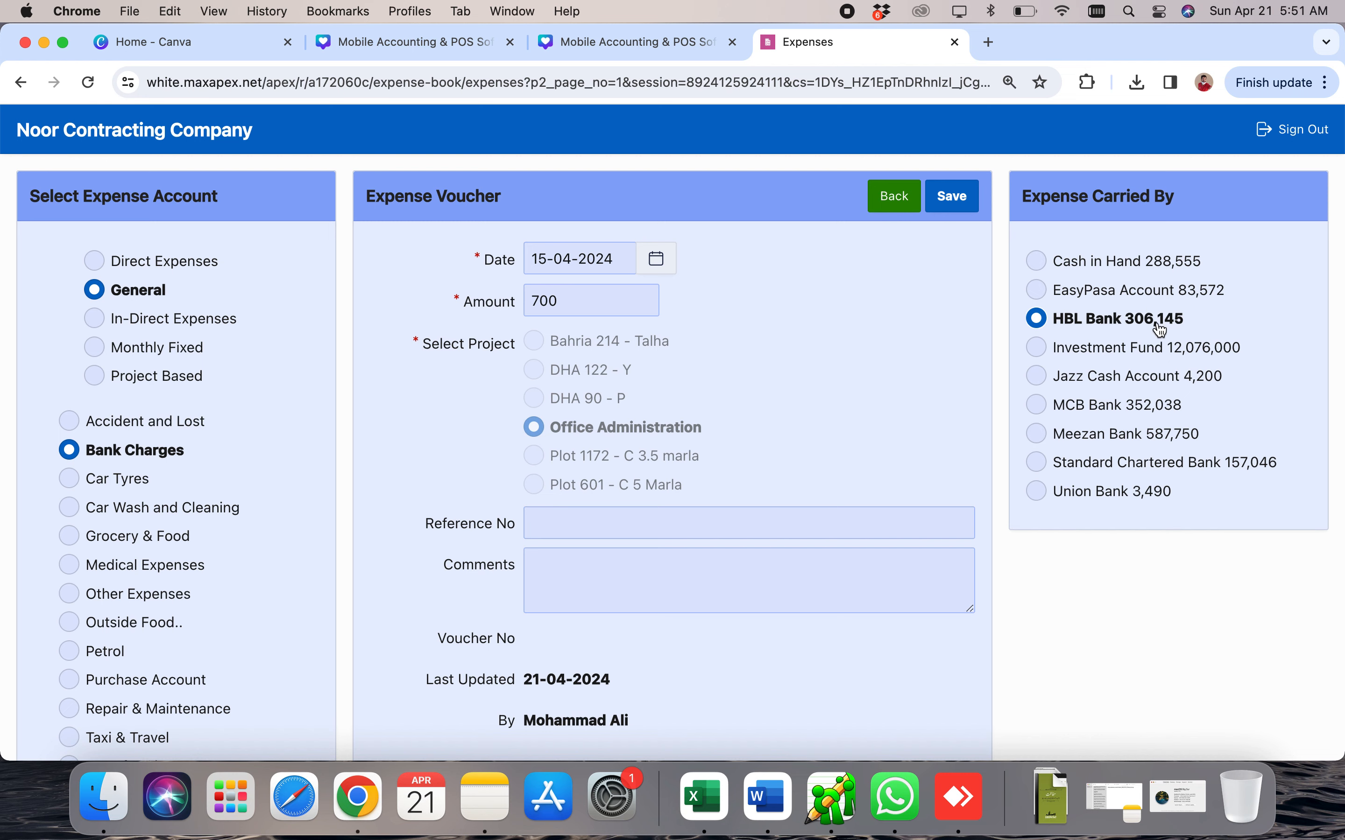
pyautogui.scroll(5, 1148, 322)
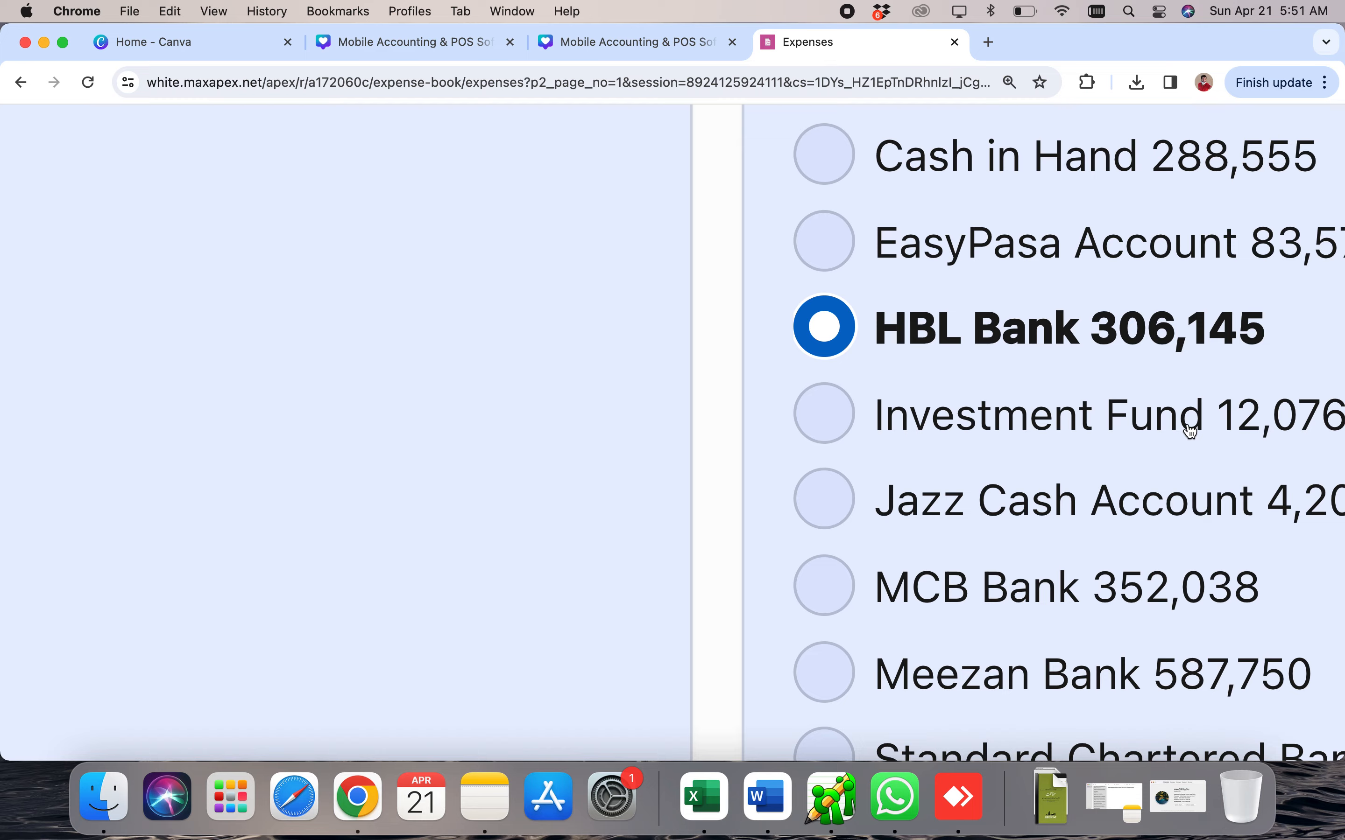
pyautogui.scroll(-5, 1189, 430)
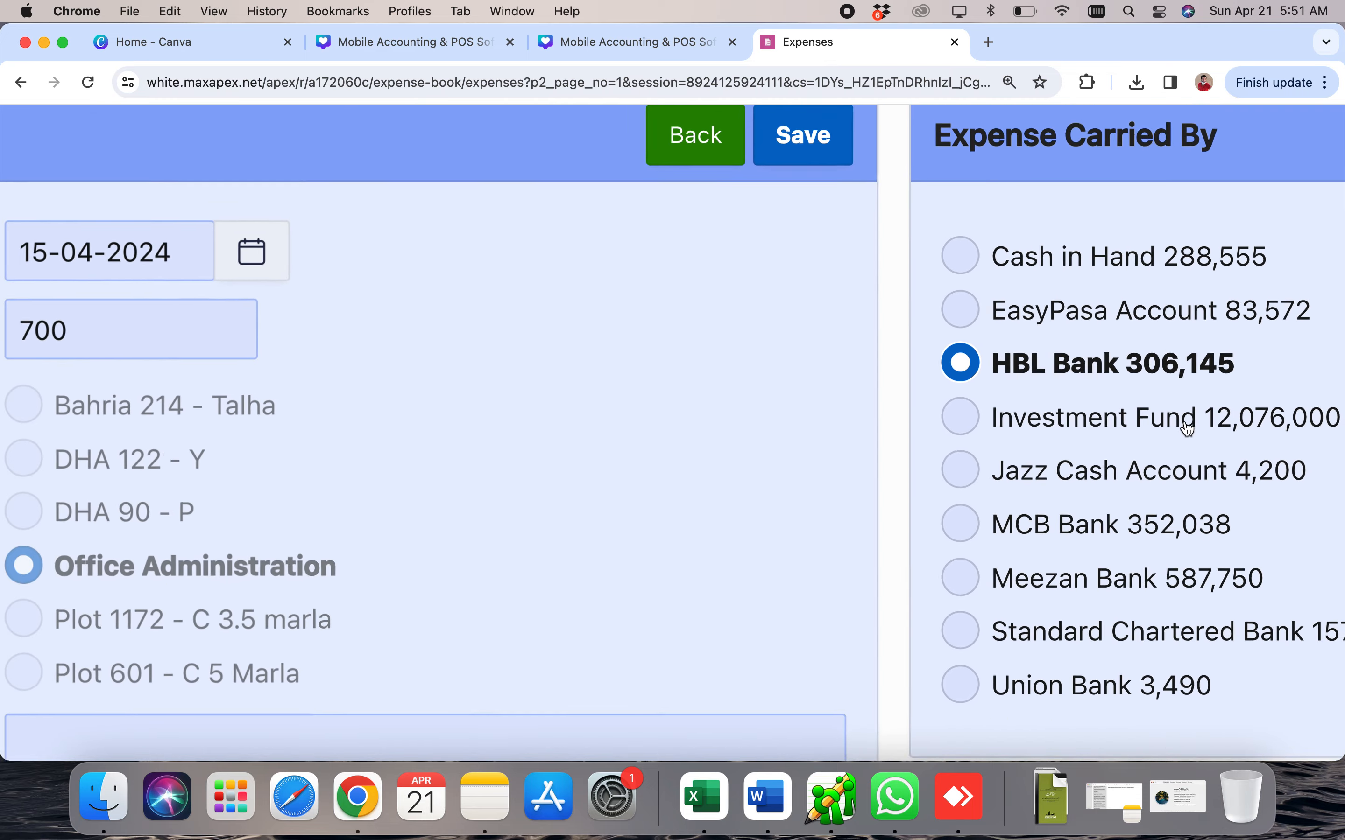
pyautogui.scroll(-3, 1190, 430)
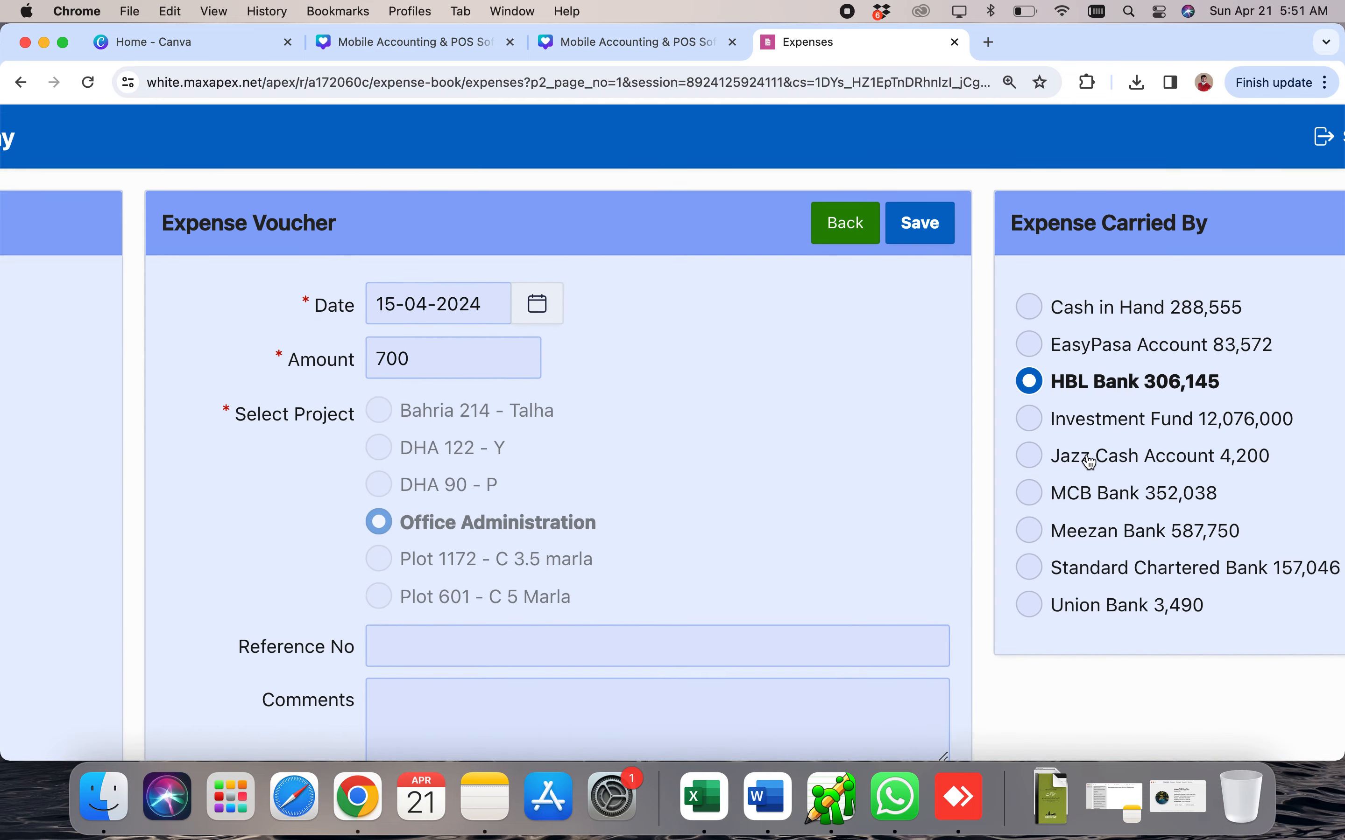
pyautogui.scroll(-3, 1092, 461)
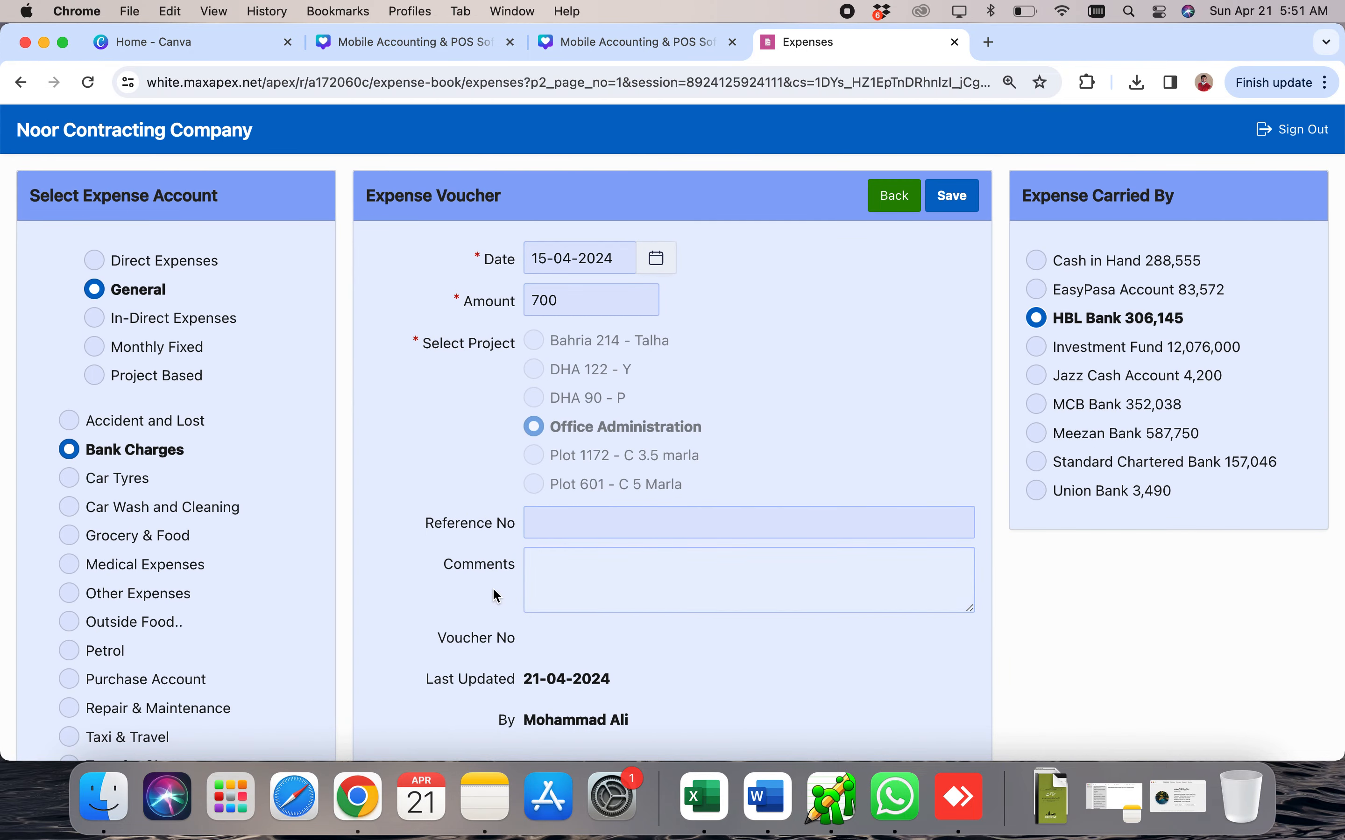
pyautogui.click(626, 554)
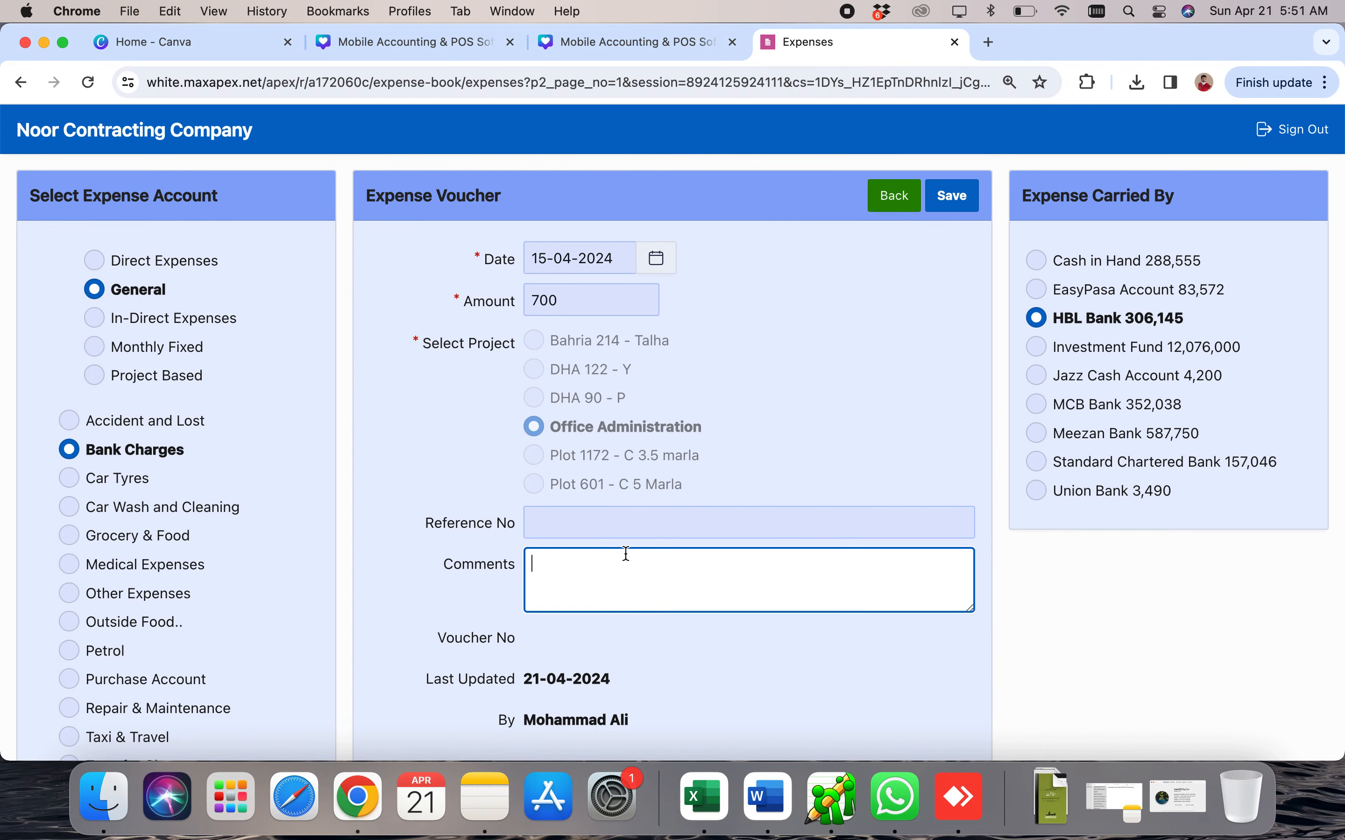
pyautogui.write('charges paid to bank.')
pyautogui.click(947, 196)
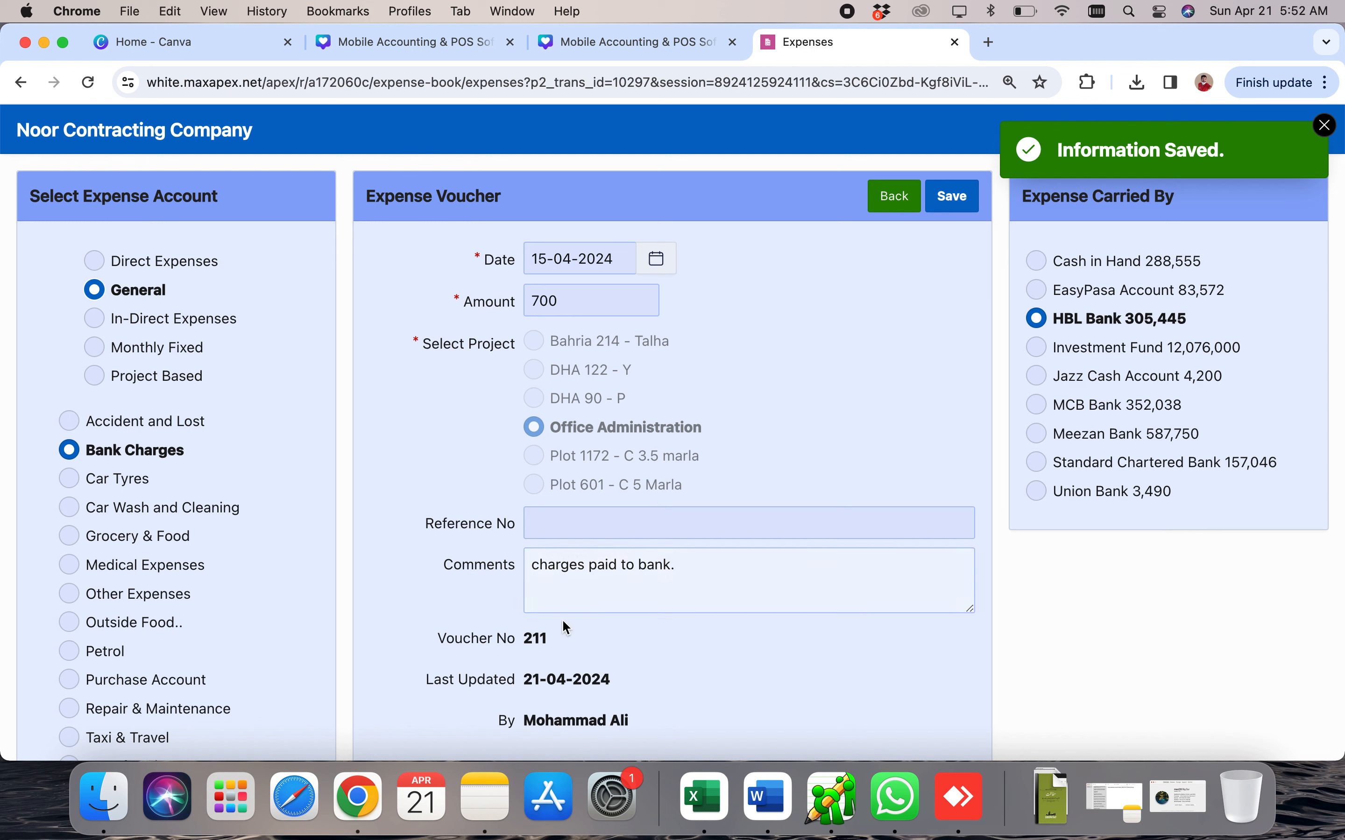
pyautogui.doubleClick(542, 637)
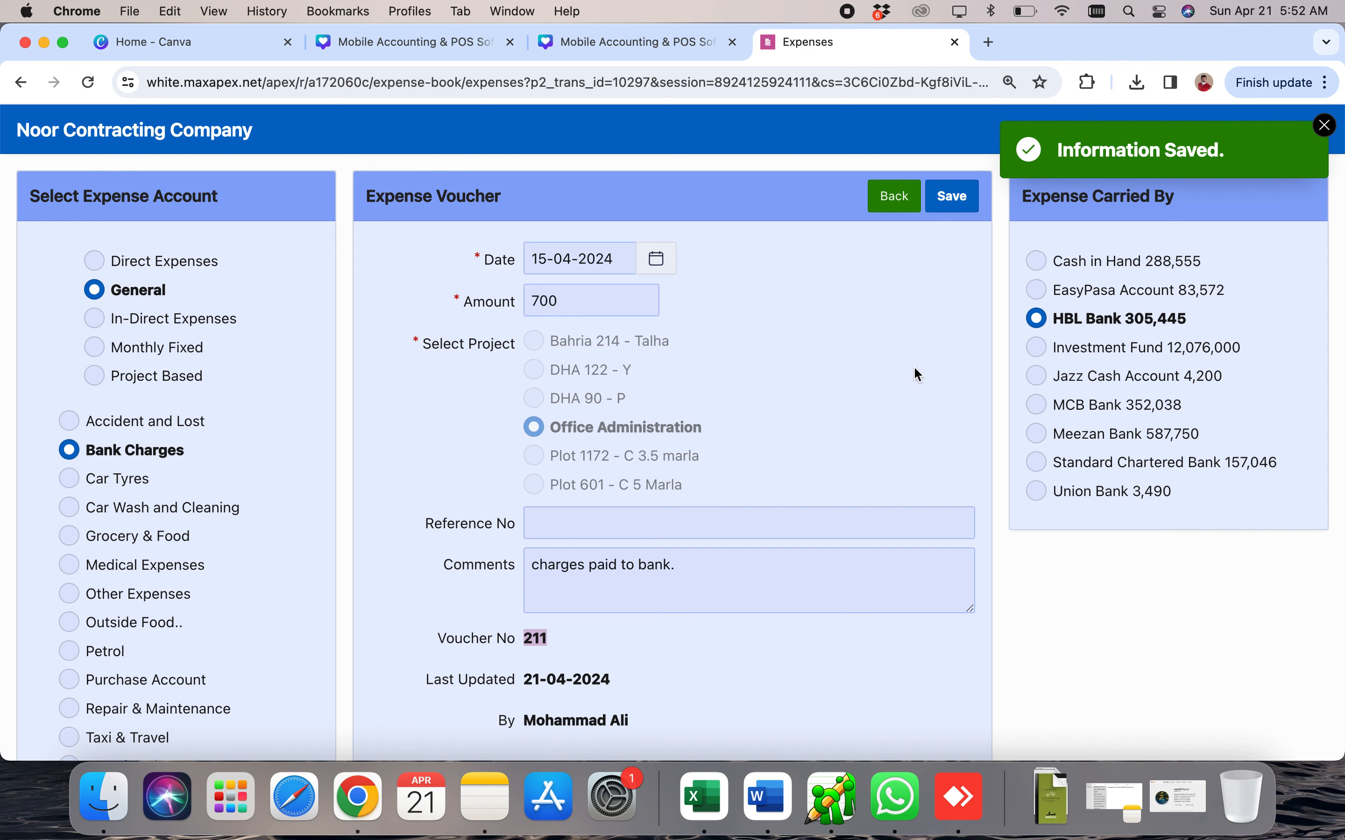
# Open the Income Statement report from the home page and set its From Date to 01-01-2024.
pyautogui.click(895, 199)
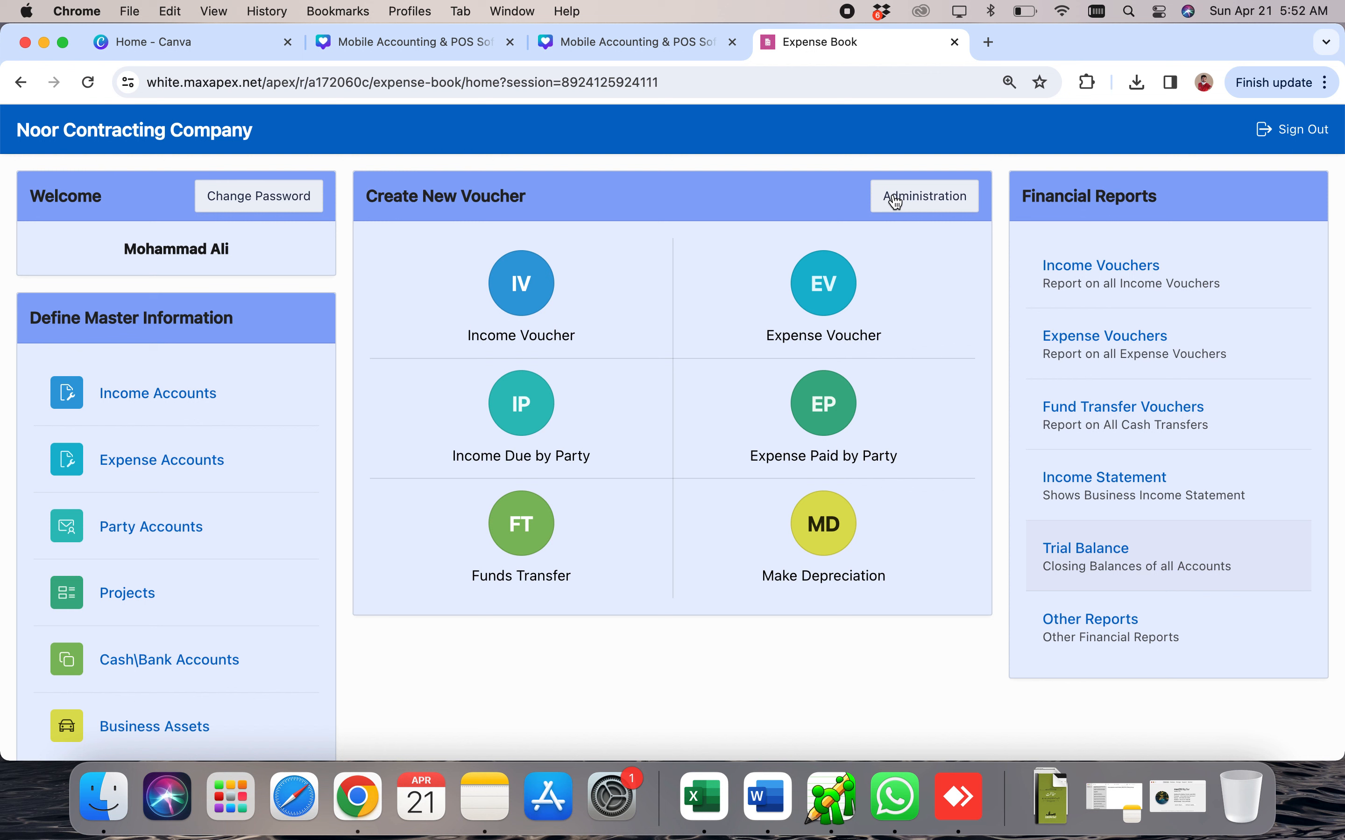
pyautogui.click(1202, 489)
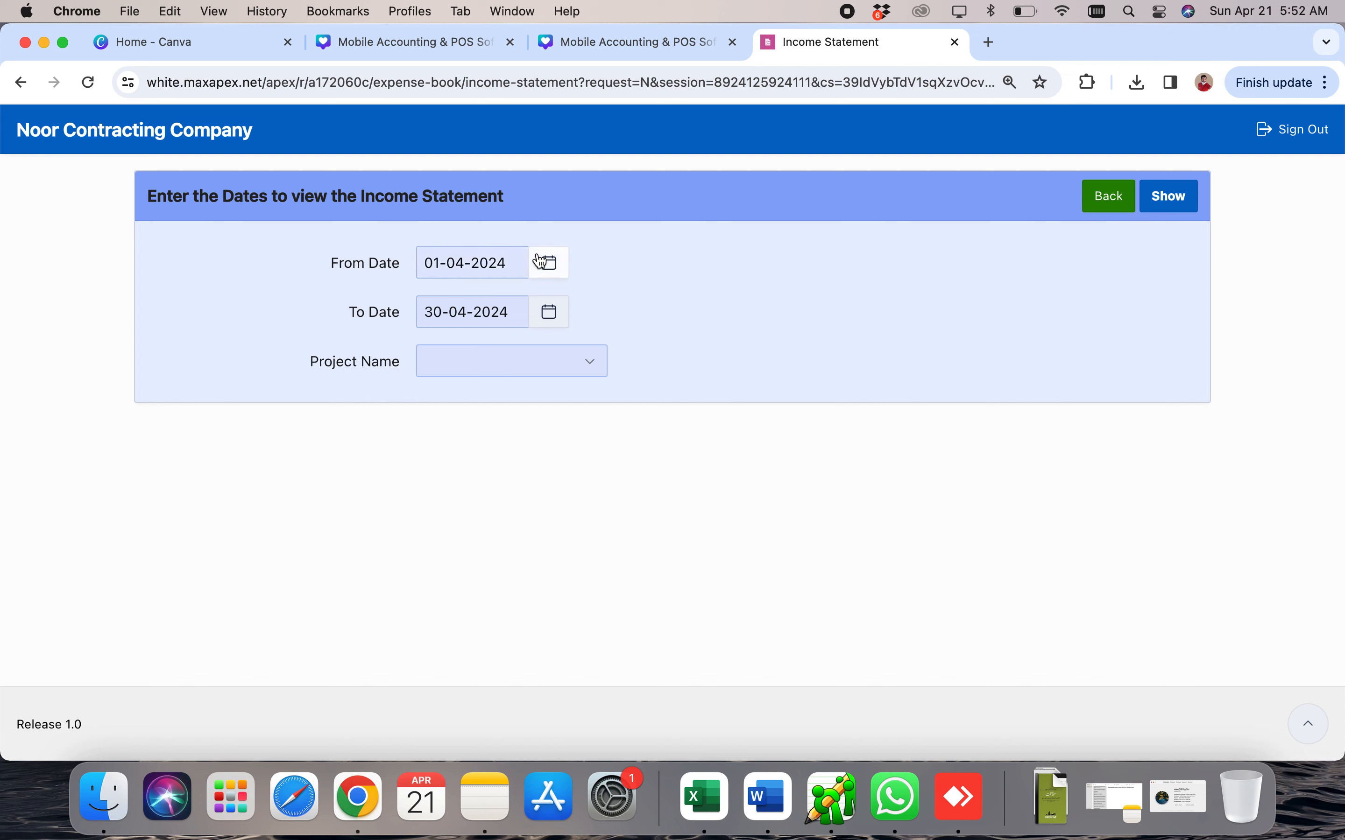
pyautogui.click(555, 264)
pyautogui.click(665, 307)
pyautogui.click(665, 307)
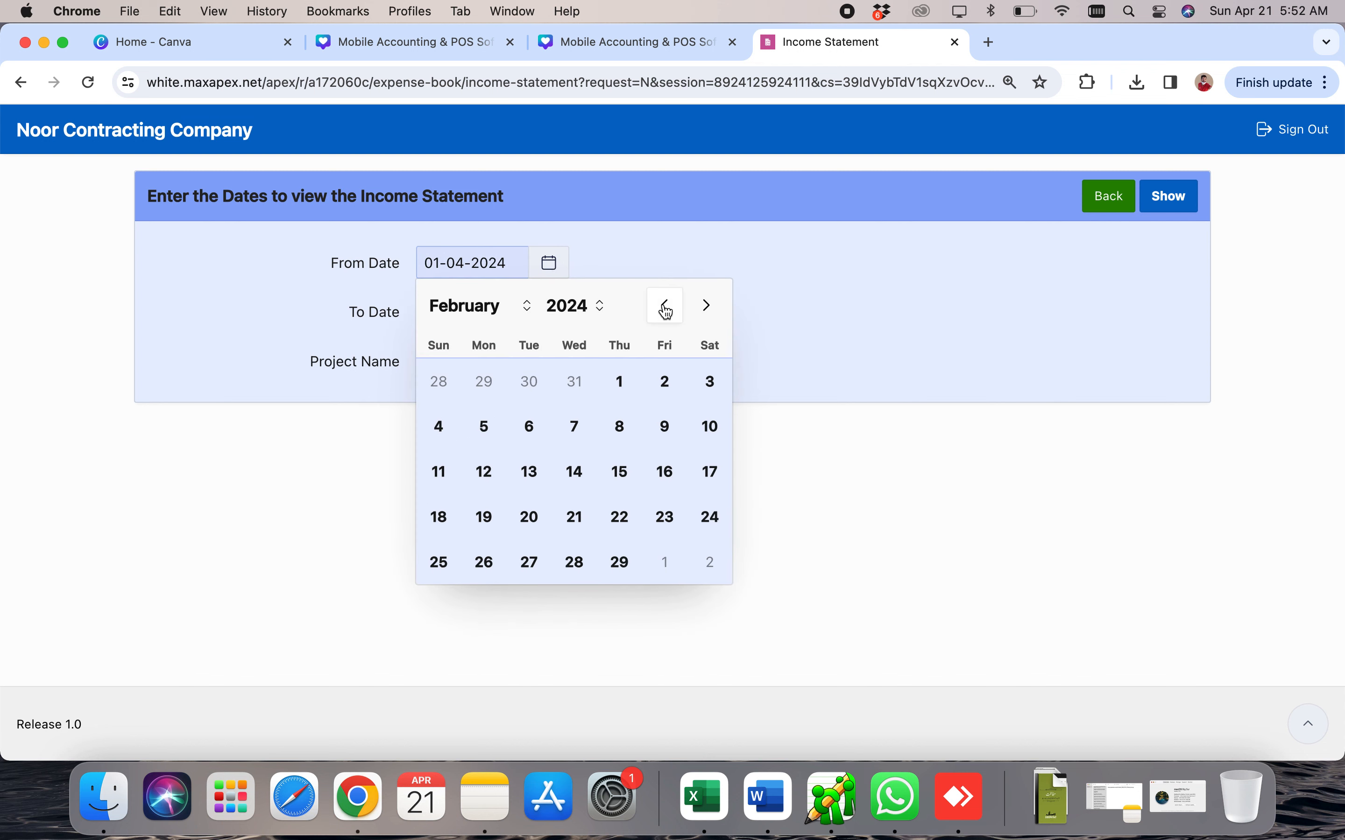
pyautogui.click(666, 306)
pyautogui.click(483, 382)
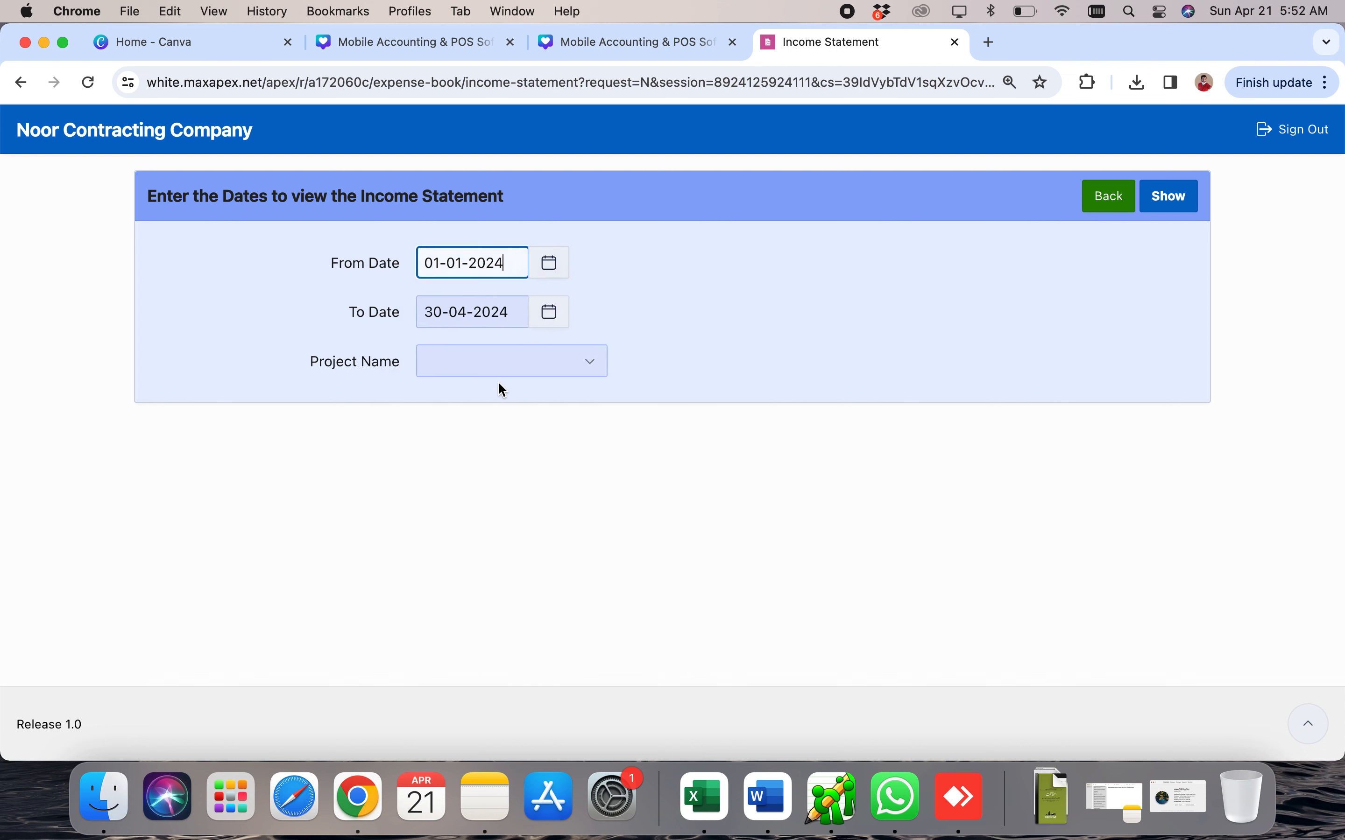
# Show the Income Statement for the set dates up to 30-04-2024, leaving the project name blank.
pyautogui.click(464, 364)
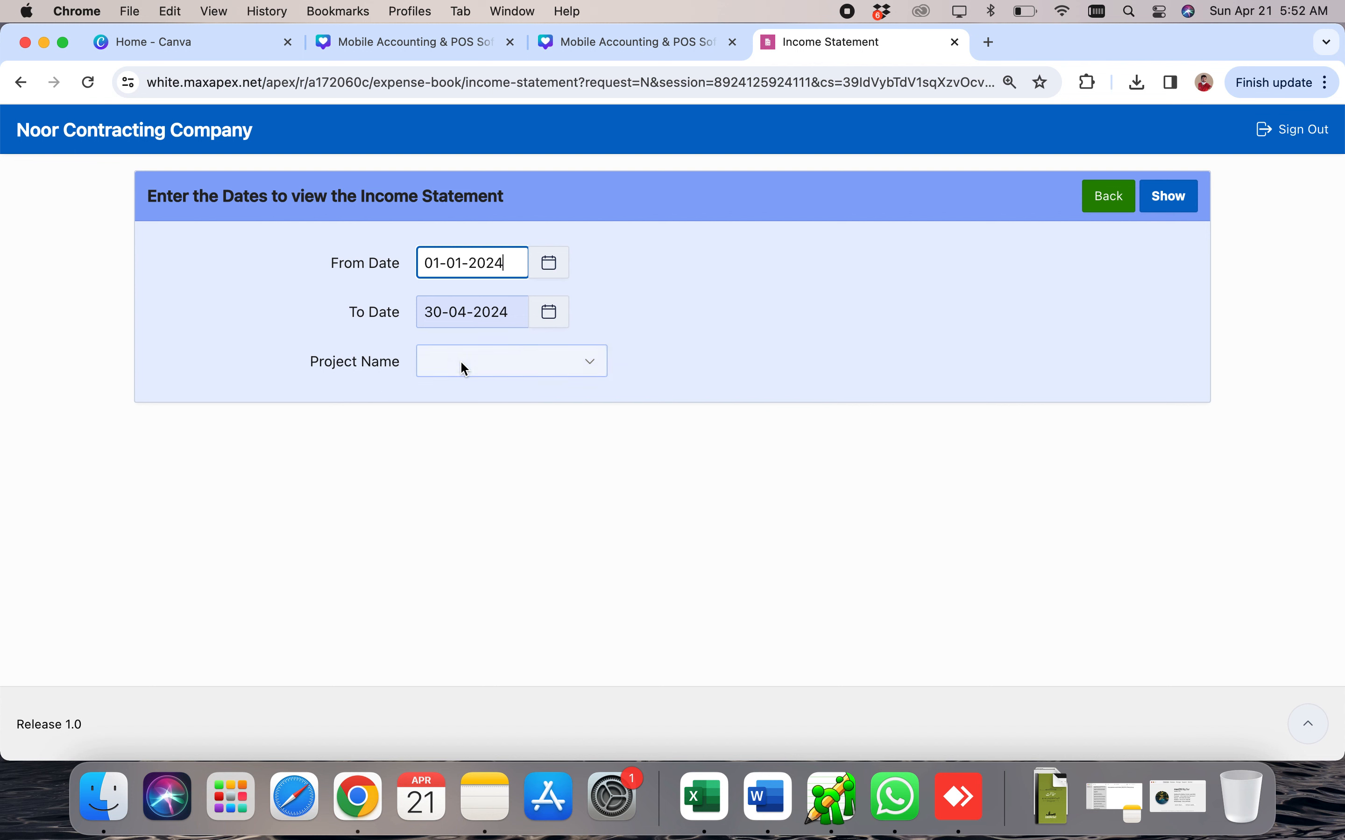
pyautogui.click(721, 376)
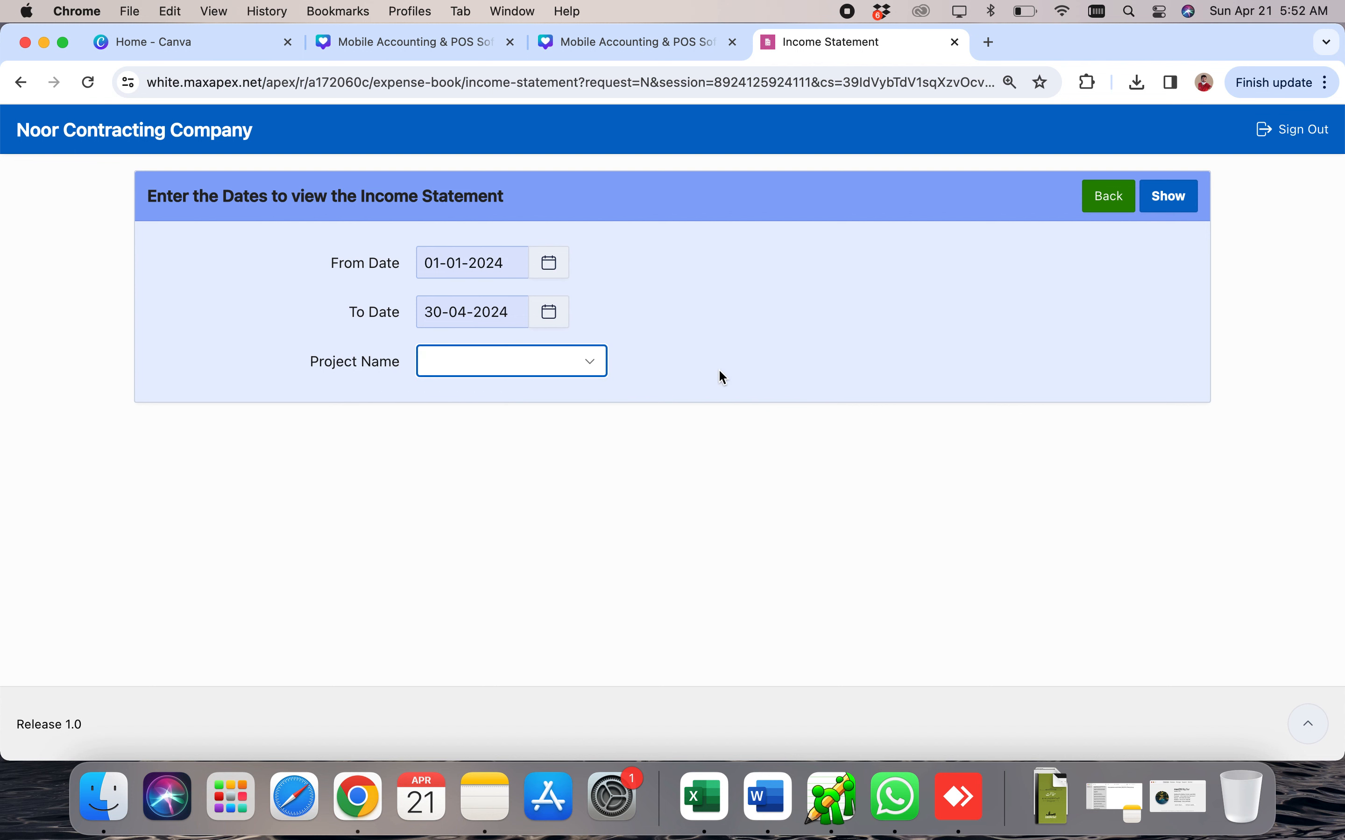
pyautogui.click(1174, 200)
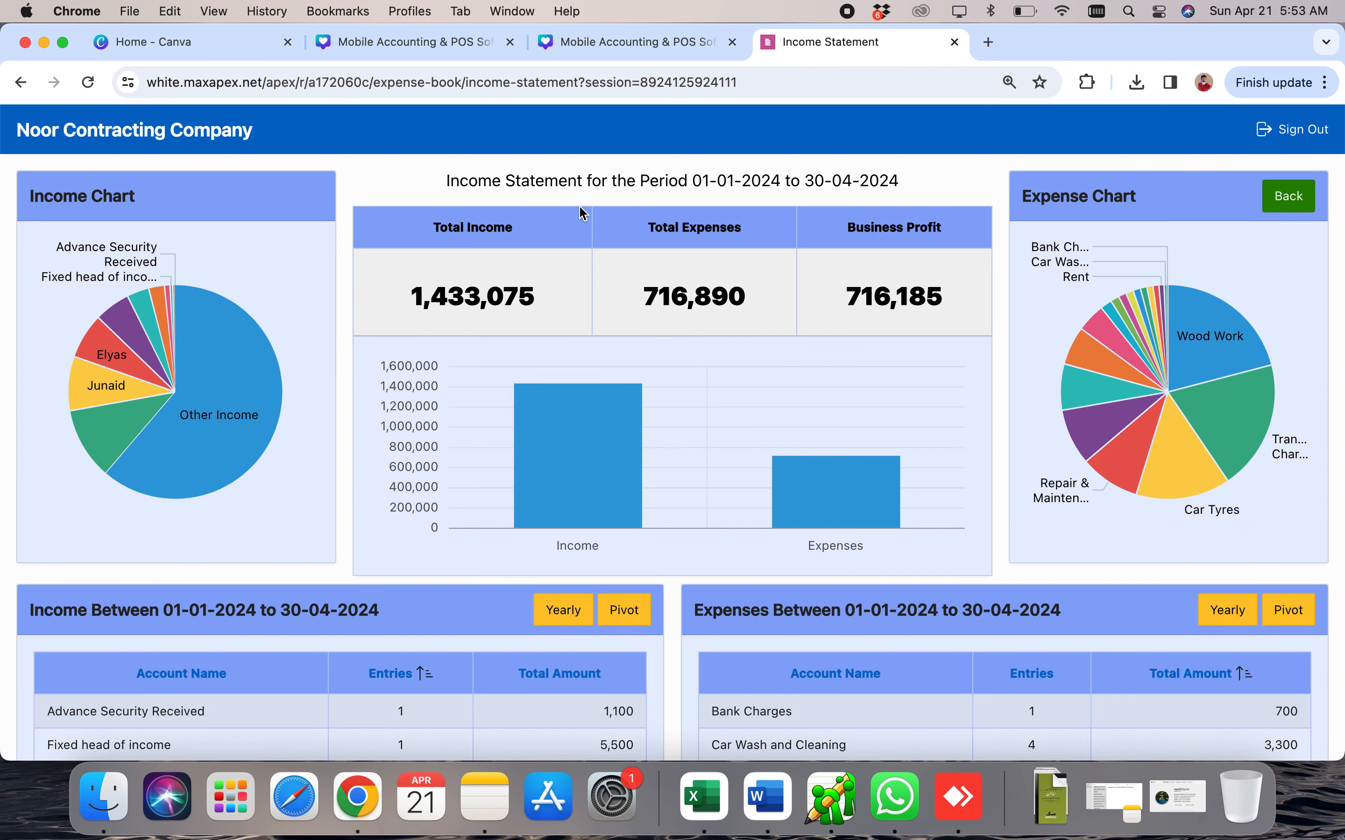
# Examine the total income, total expenses and business profit figures, and inspect the largest slices of the expense chart.
pyautogui.doubleClick(471, 289)
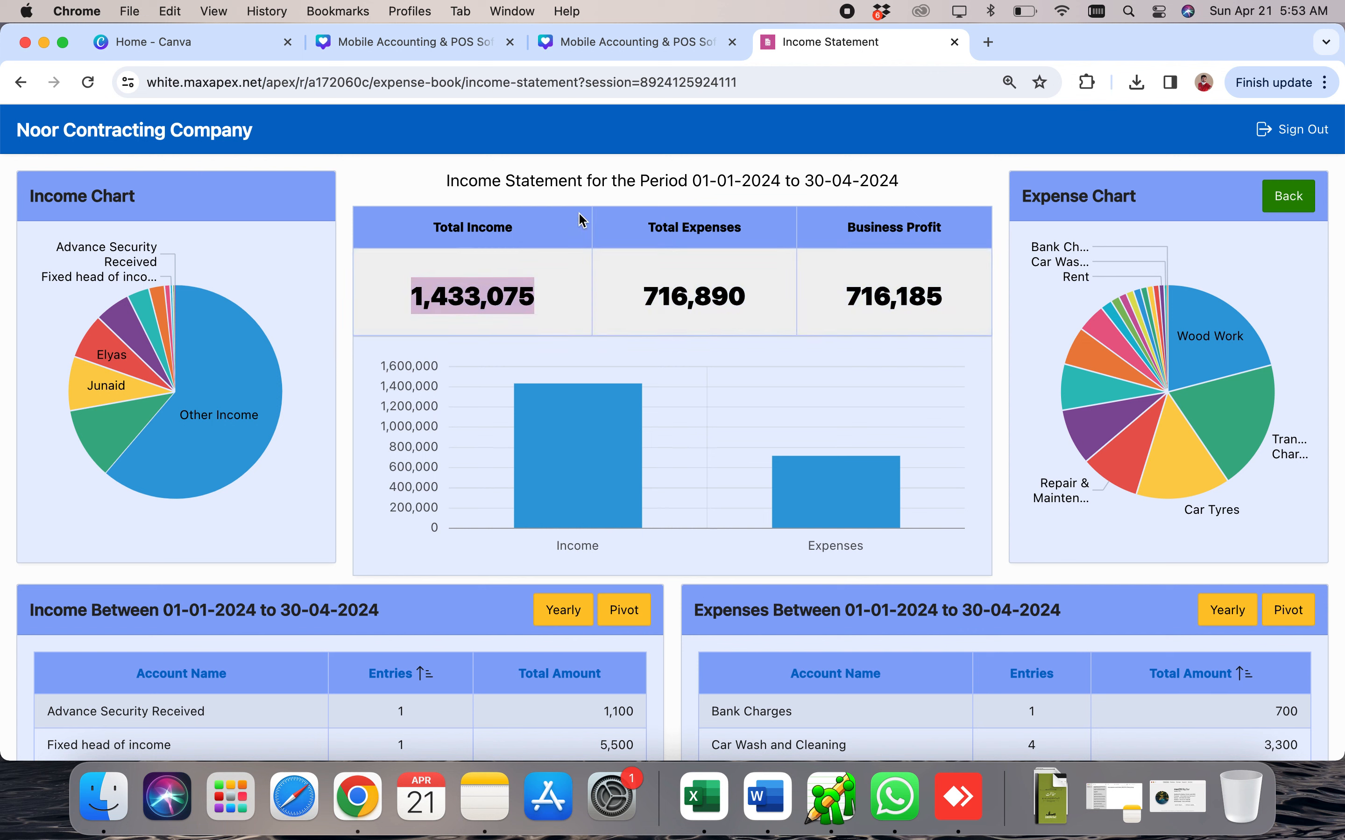
pyautogui.click(687, 296)
pyautogui.doubleClick(687, 296)
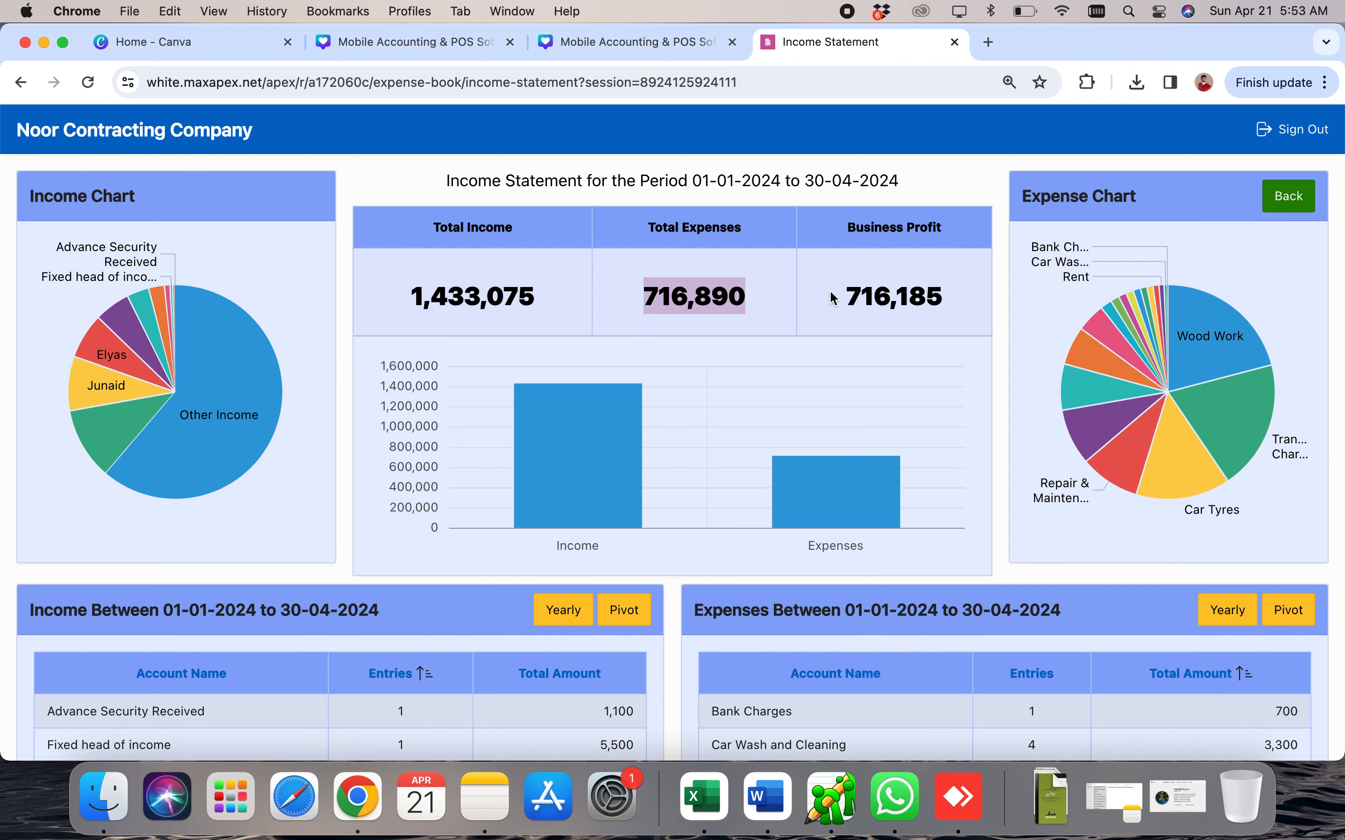
pyautogui.doubleClick(897, 290)
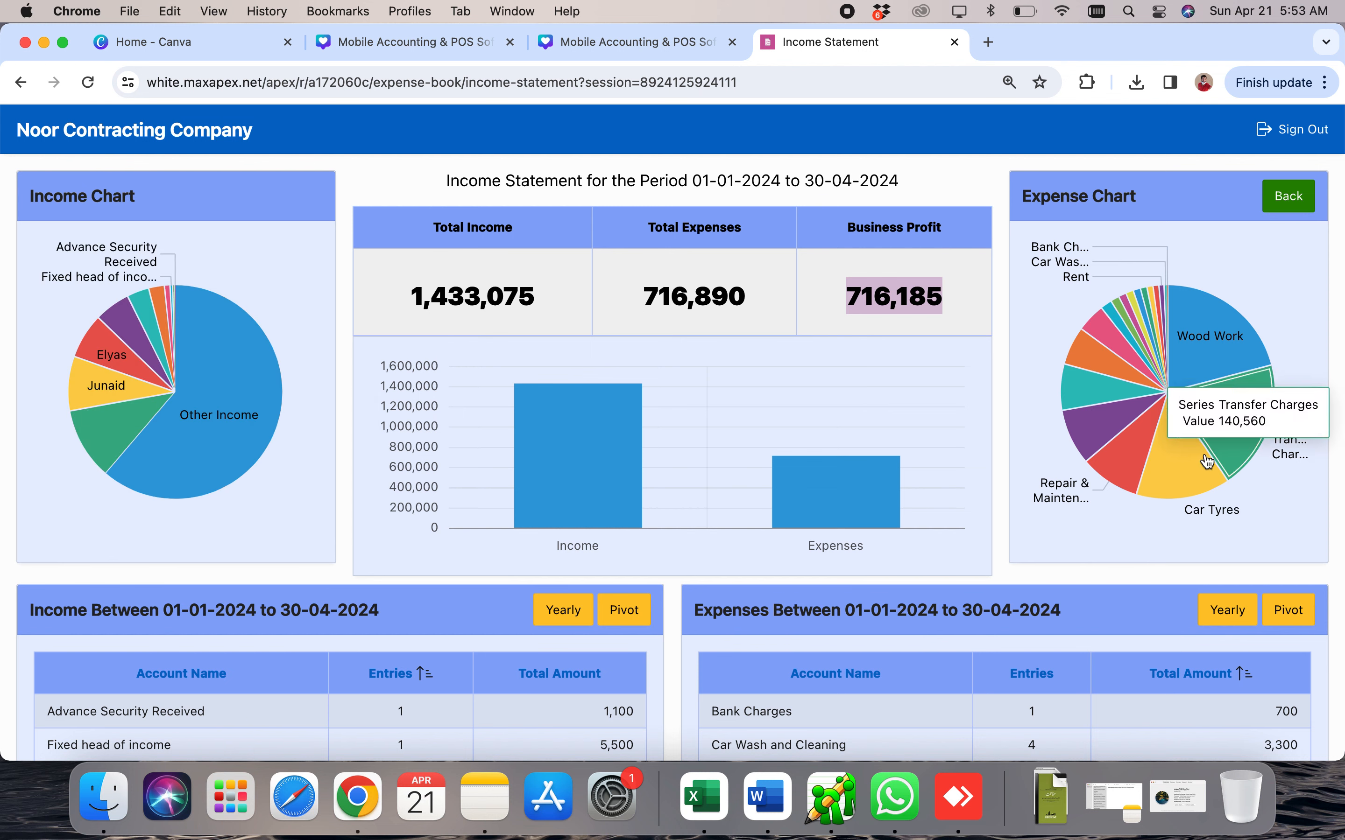
pyautogui.moveTo(1199, 448)
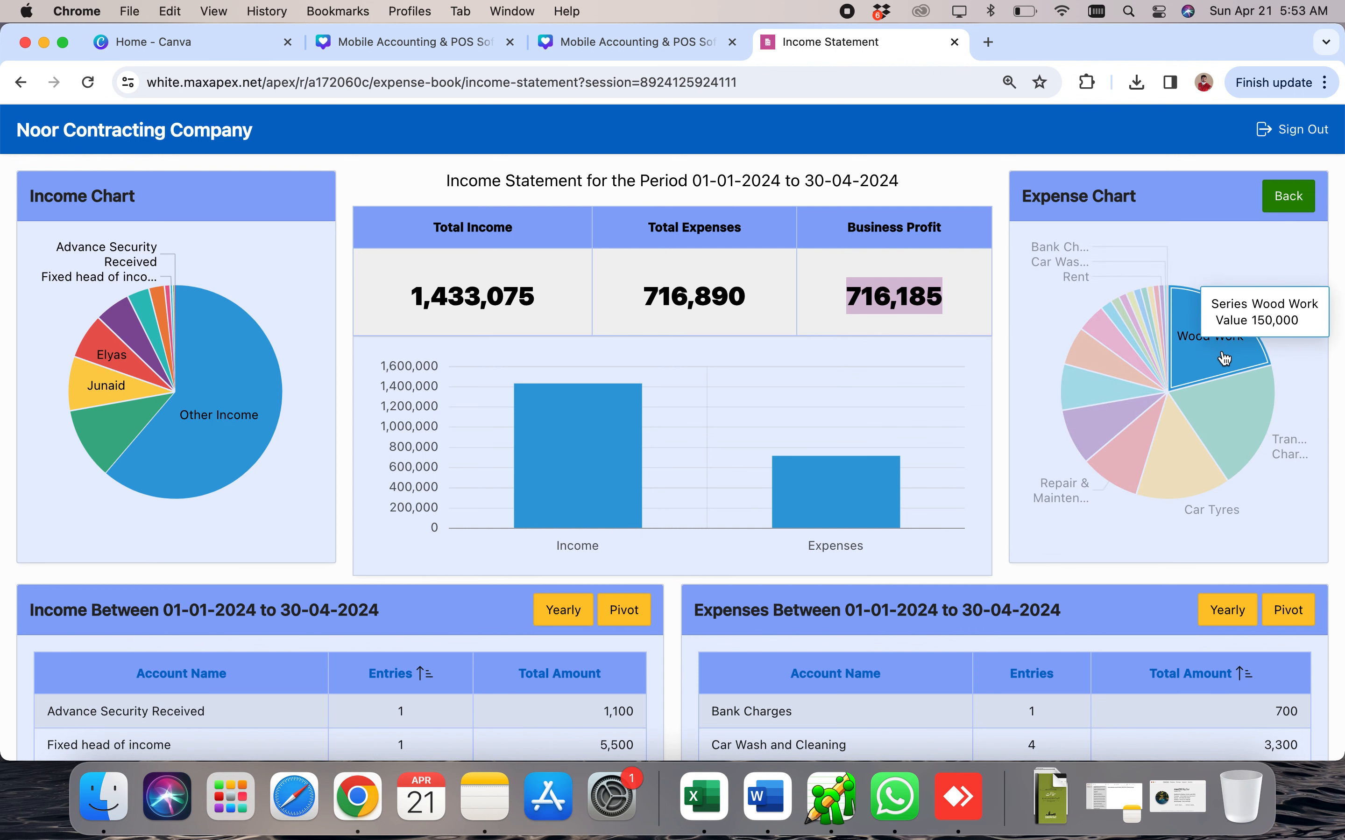
pyautogui.moveTo(1209, 476)
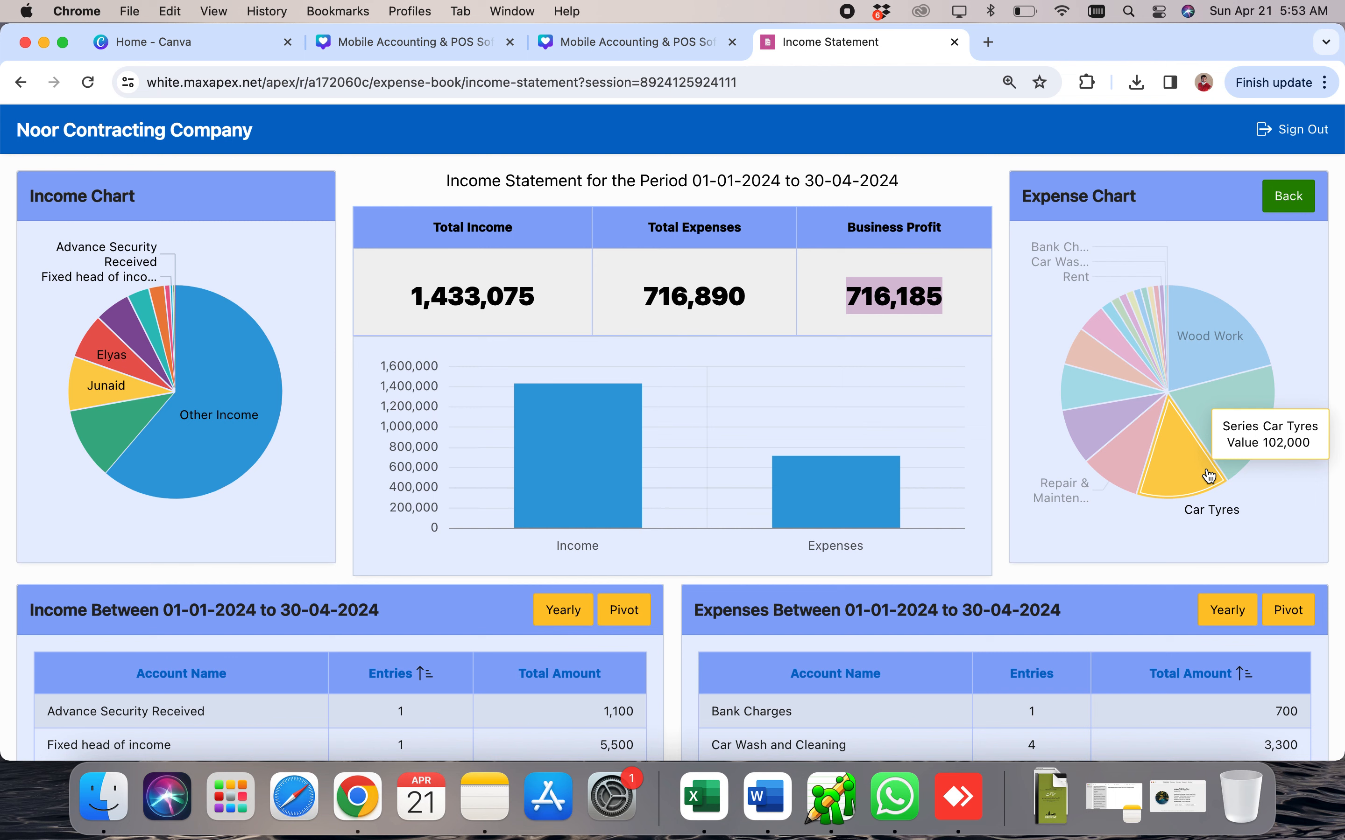
# Review the income accounts table and compare its grand total with the total income in the summary.
pyautogui.scroll(-10, 1208, 475)
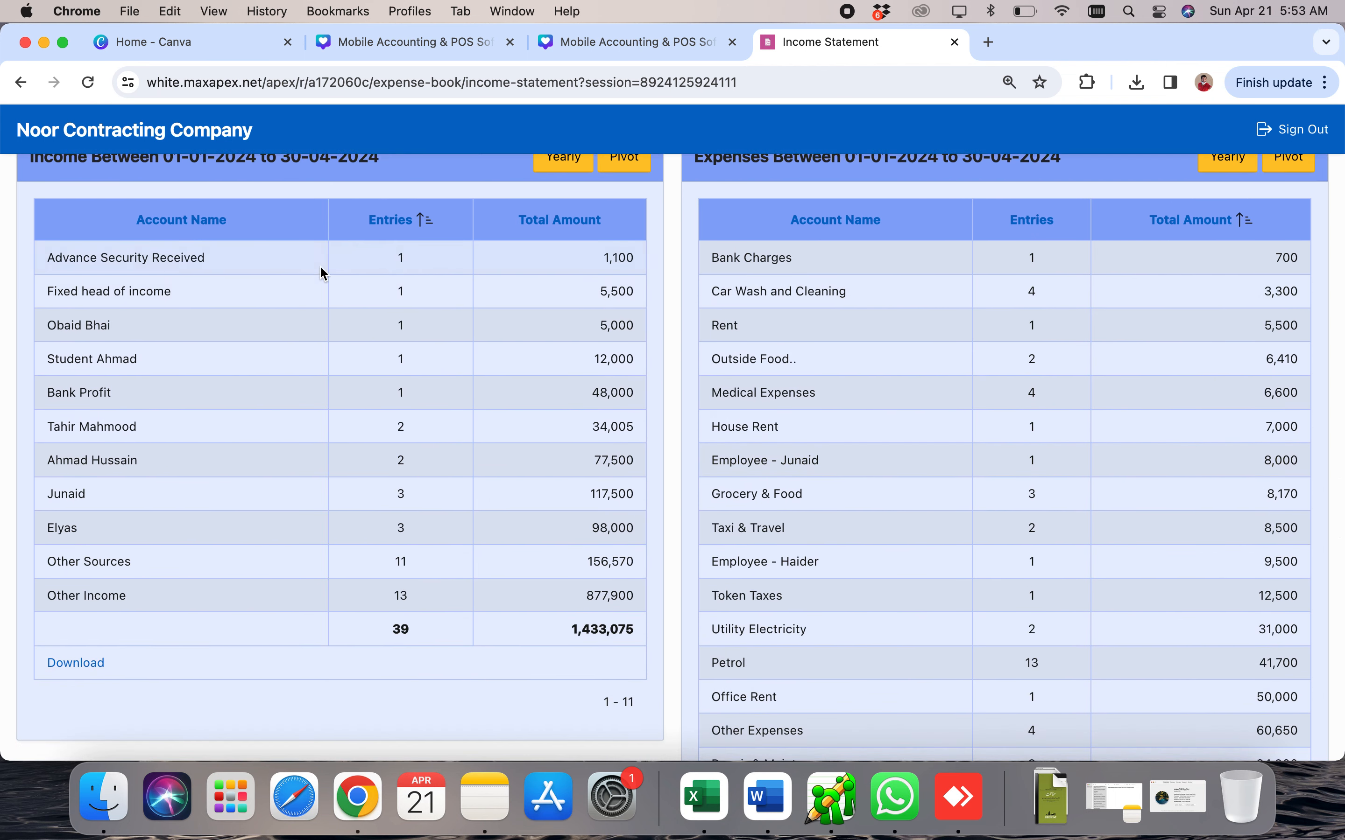
pyautogui.scroll(2, 322, 275)
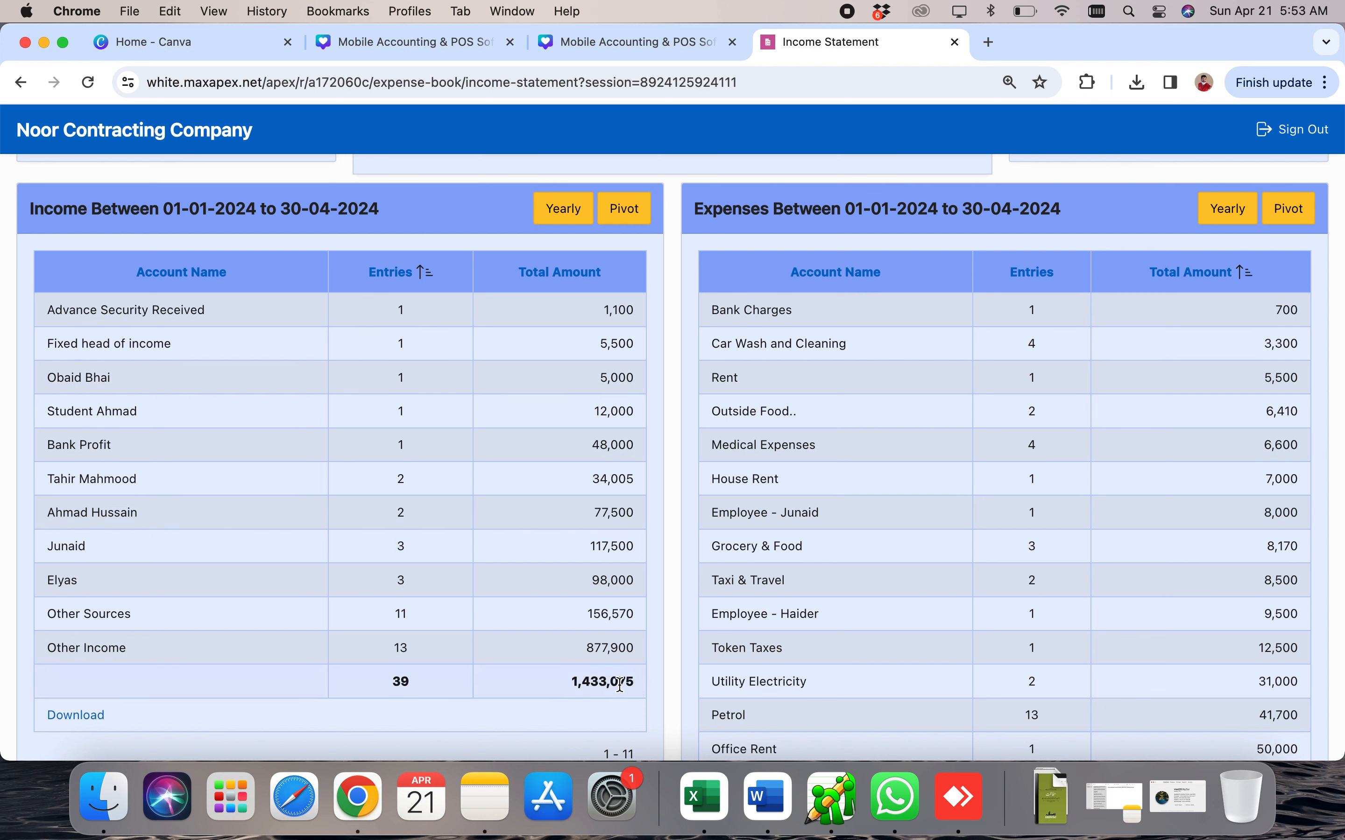
pyautogui.doubleClick(593, 683)
pyautogui.scroll(4, 597, 683)
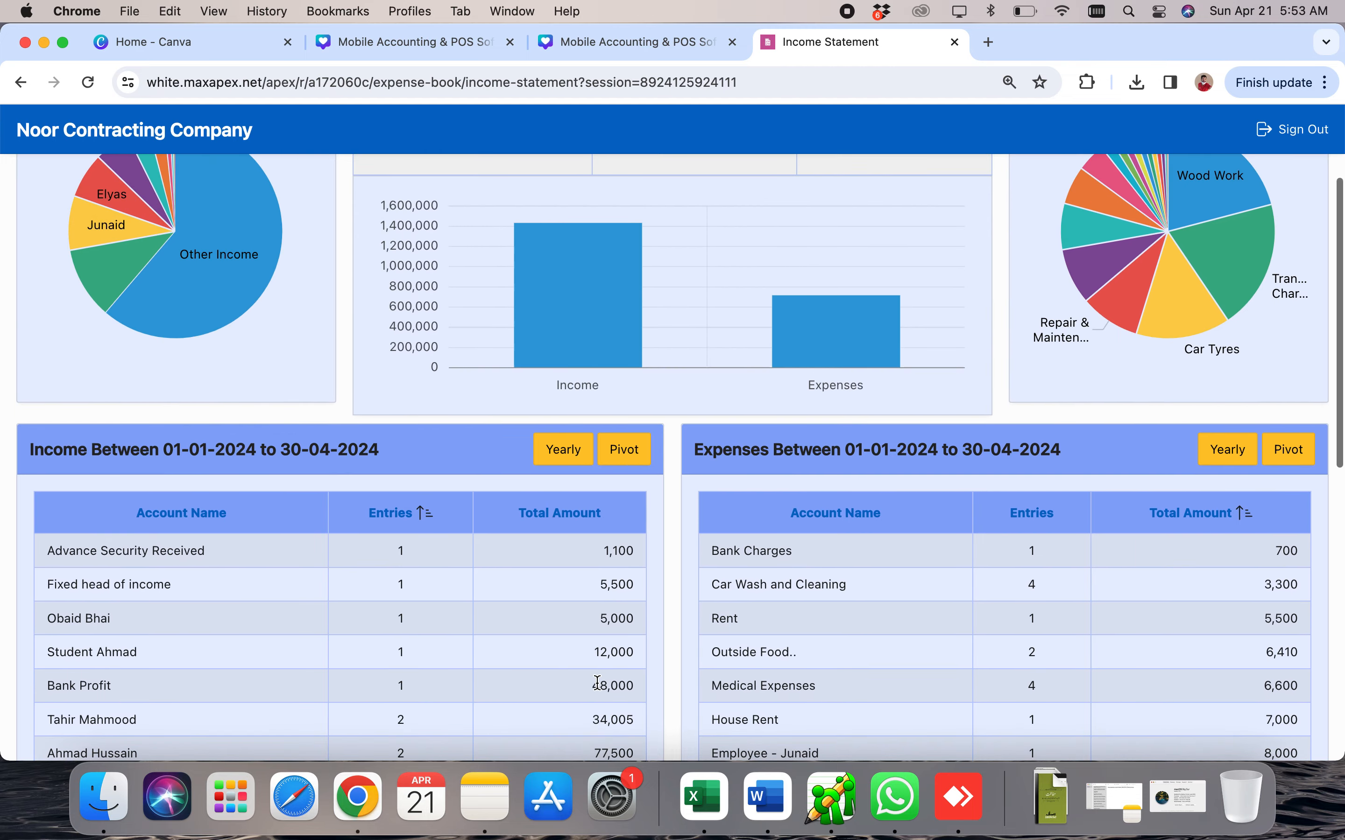
pyautogui.scroll(3, 597, 682)
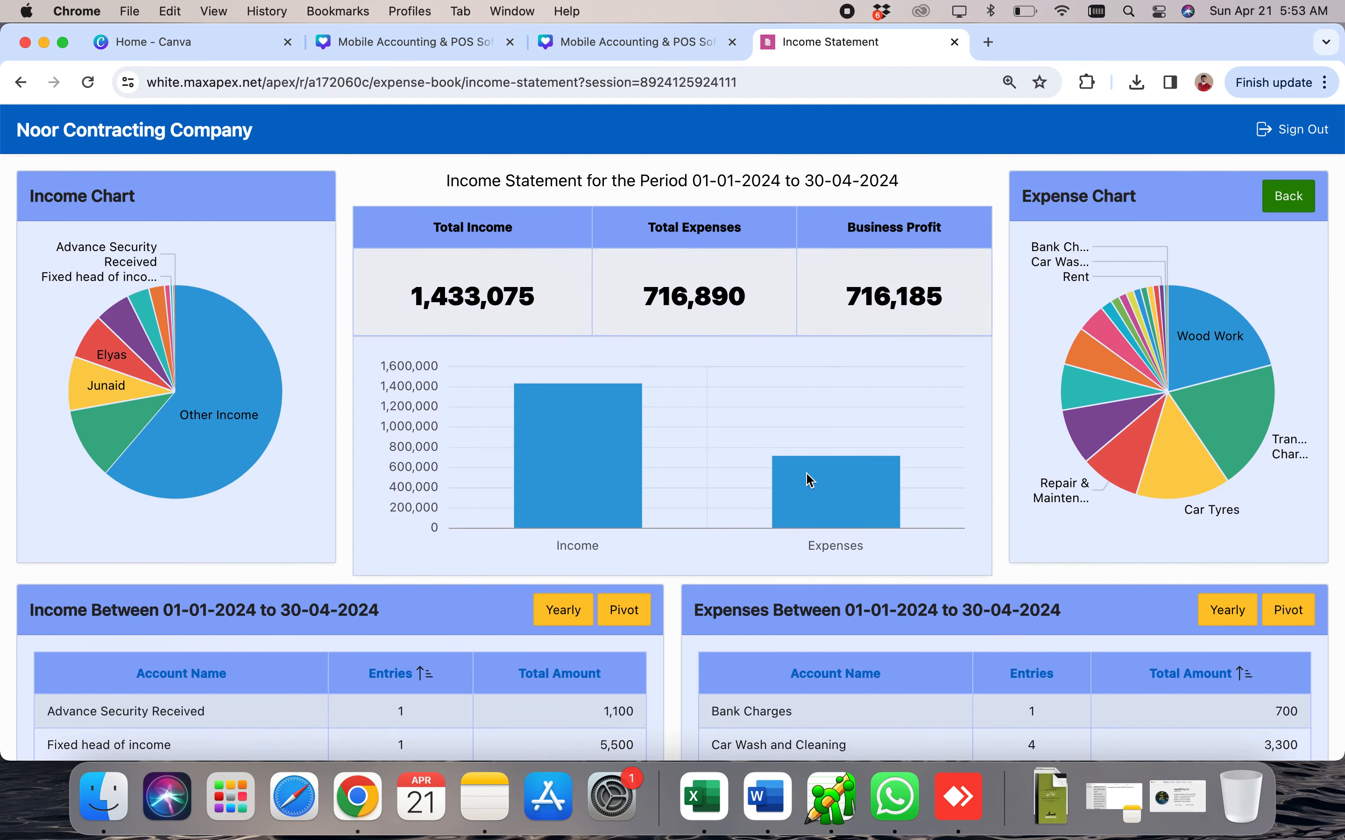
# Check the Bank Charges row in the expenses table and review the remaining expense accounts down to the grand total.
pyautogui.scroll(-8, 903, 631)
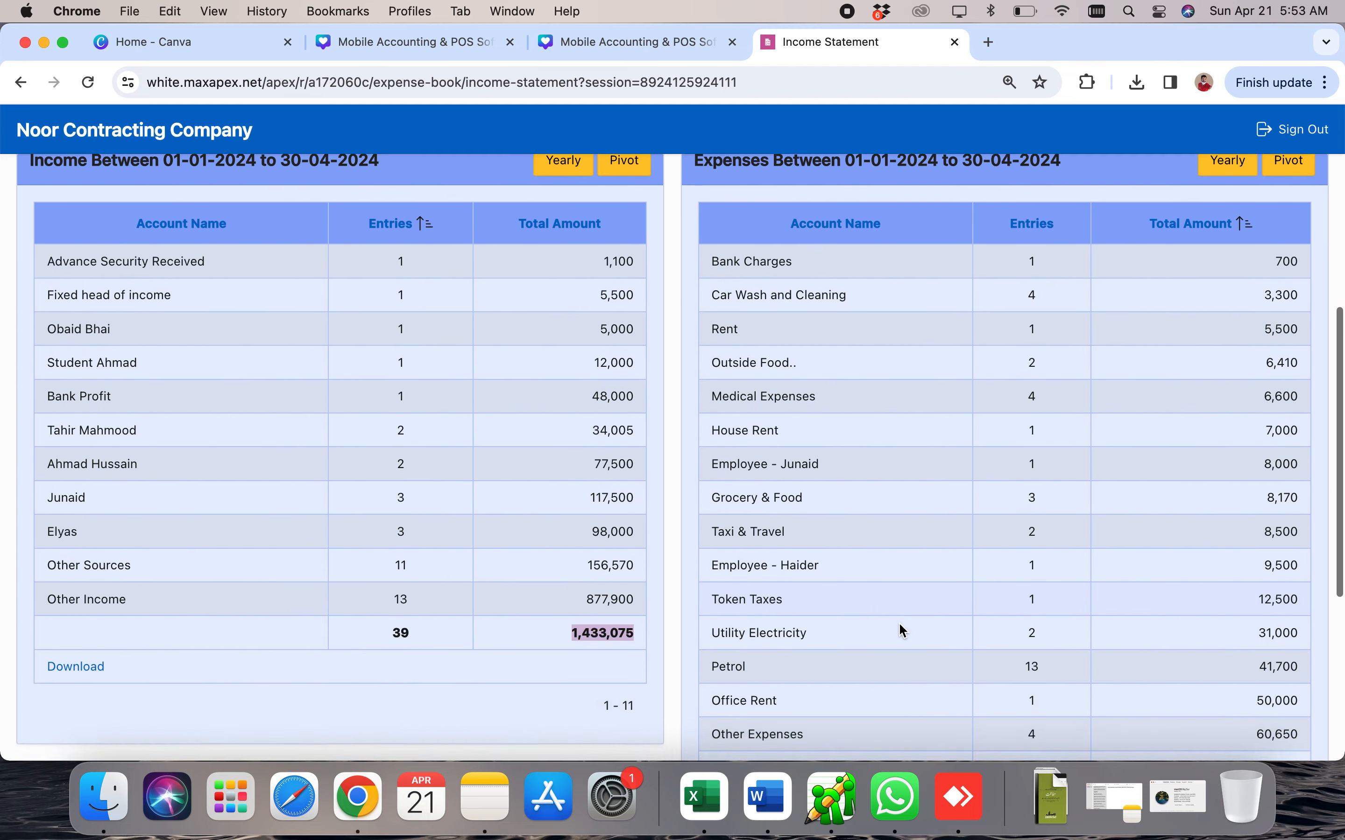
pyautogui.click(726, 230)
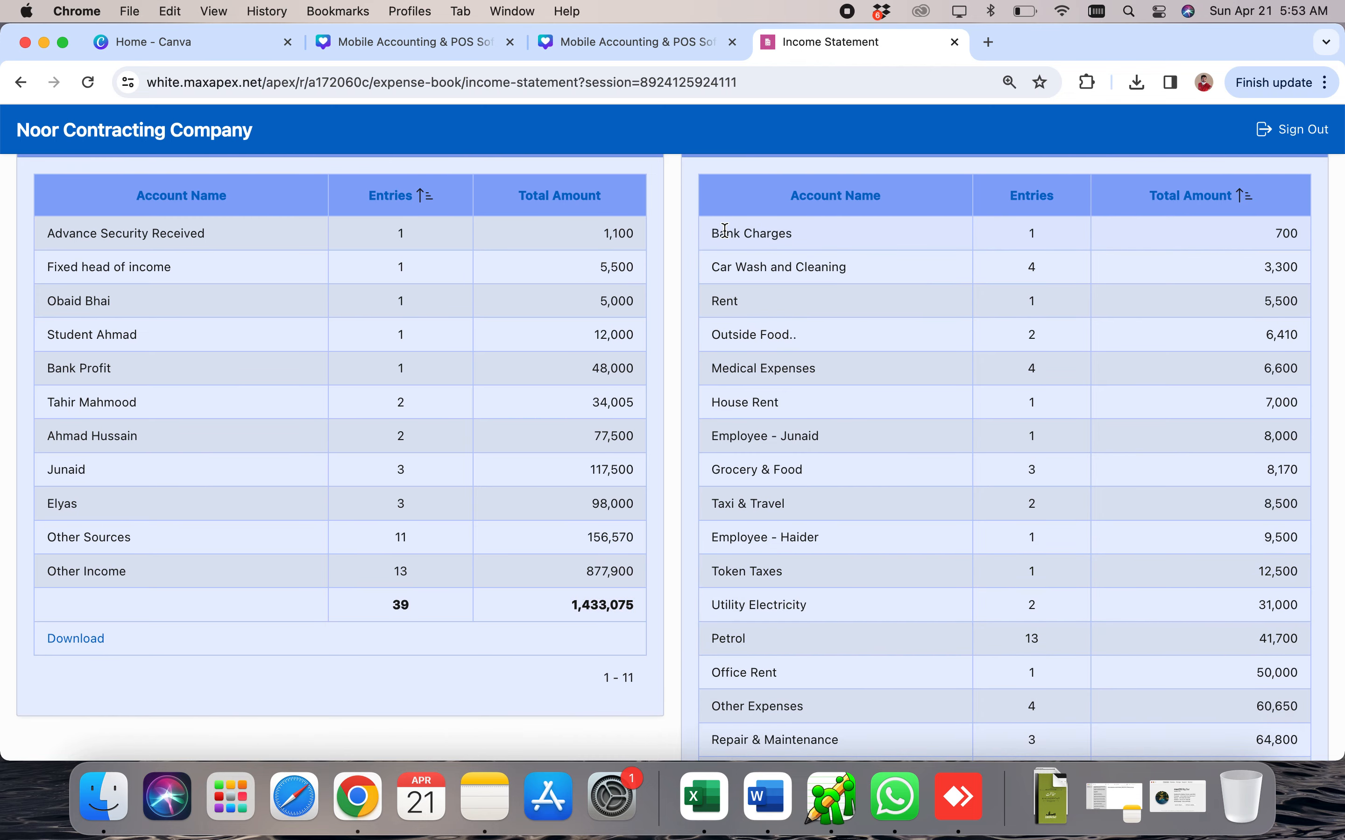
pyautogui.tripleClick(726, 230)
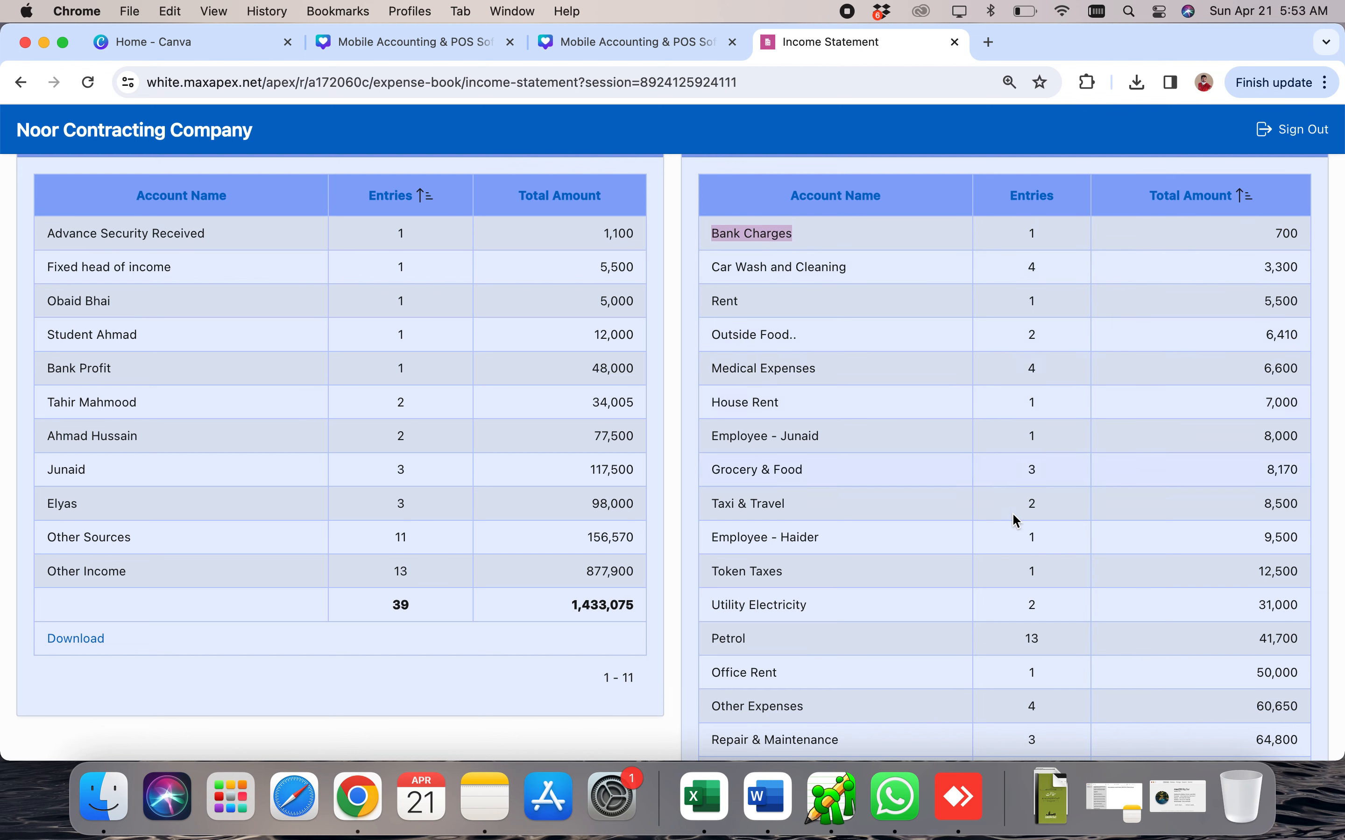
pyautogui.scroll(-1, 1014, 516)
pyautogui.scroll(-5, 1017, 520)
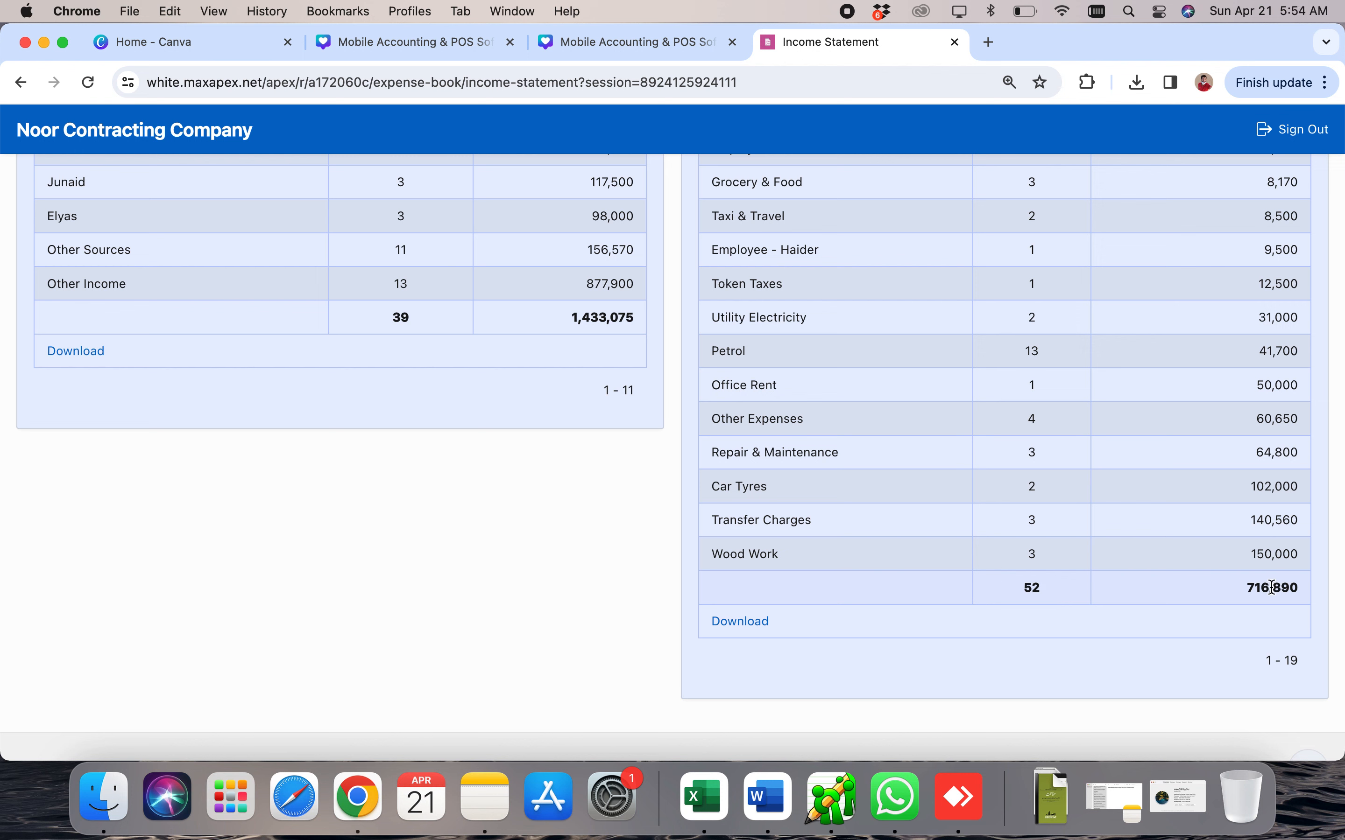
pyautogui.scroll(9, 1040, 406)
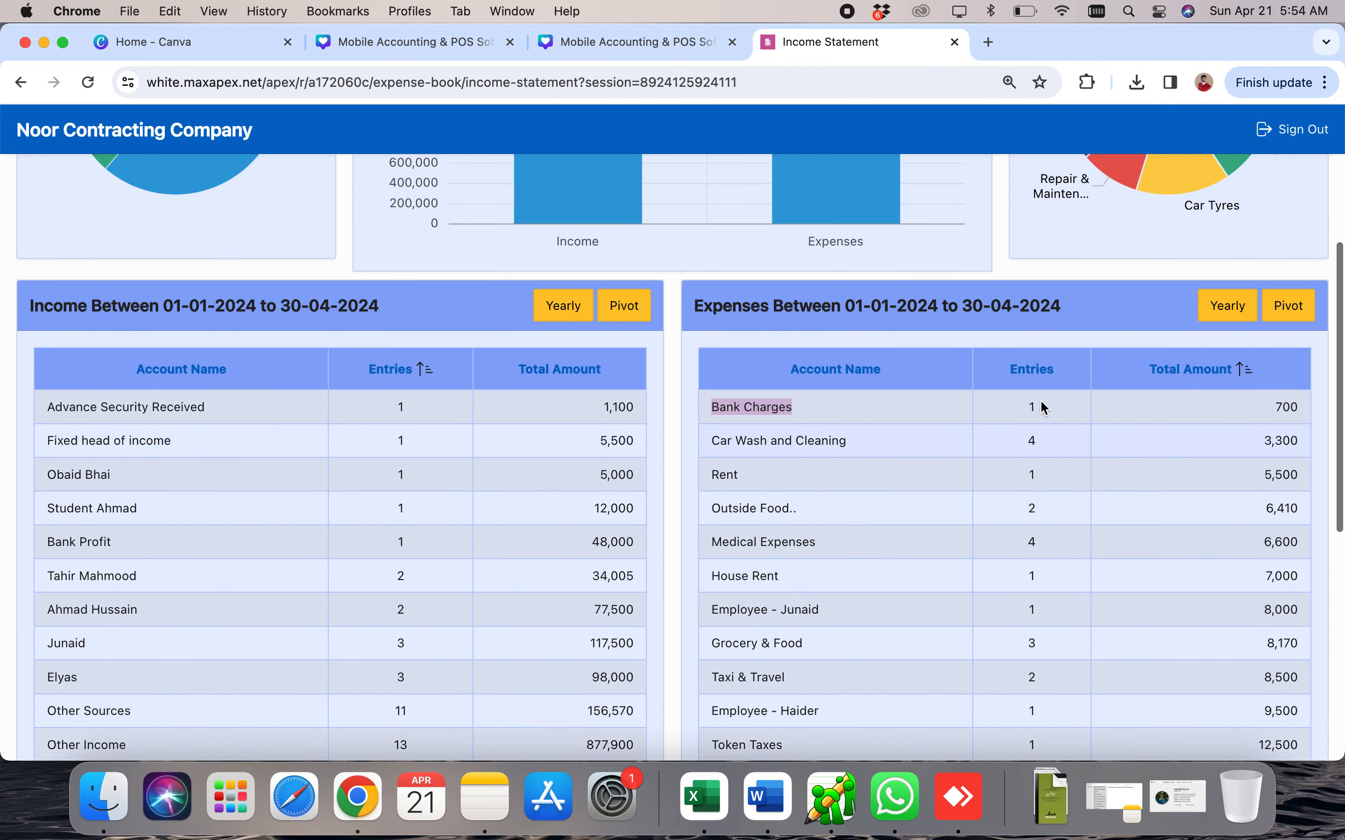
pyautogui.scroll(2, 1044, 407)
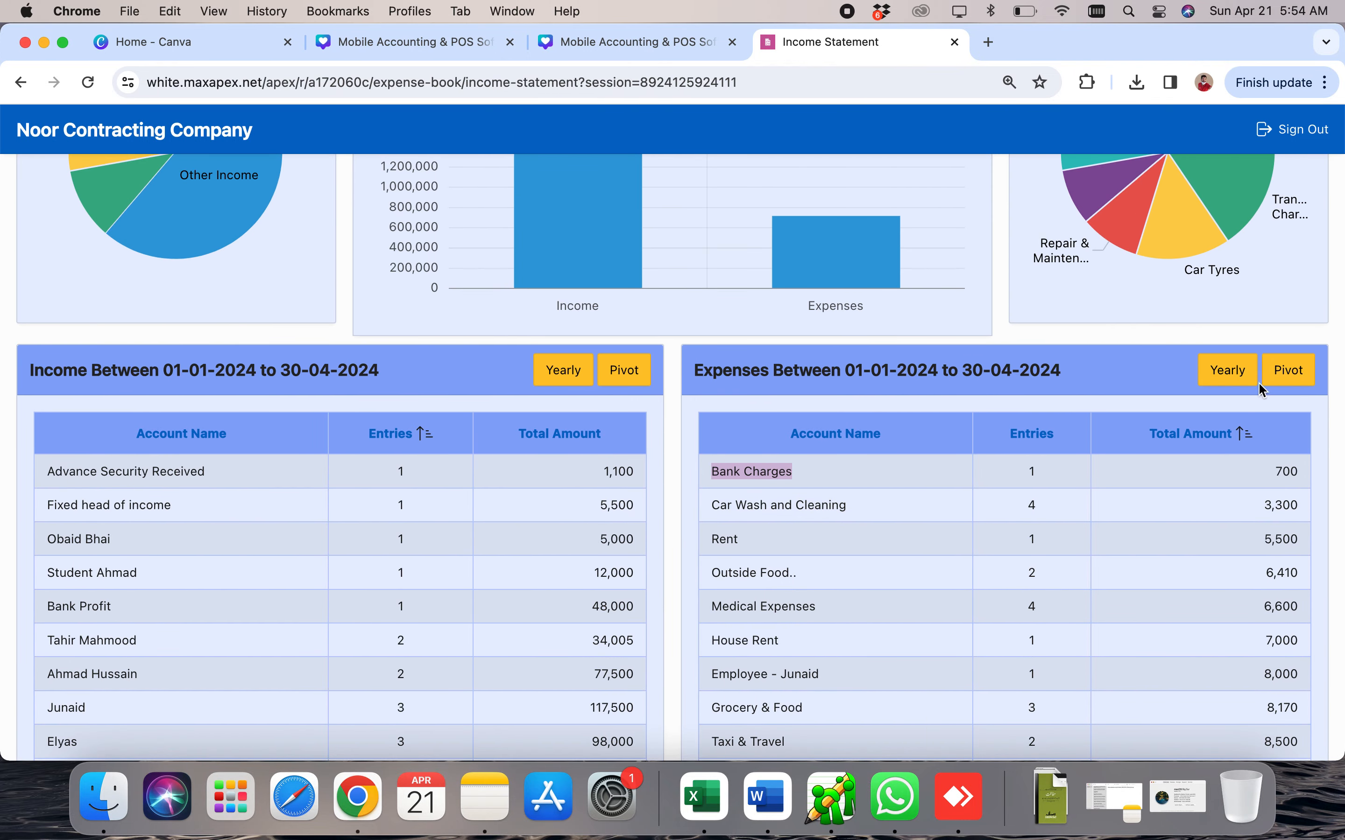
# Open the yearly expense statement, review the monthly amounts per account, and return to the Income Statement.
pyautogui.click(1233, 375)
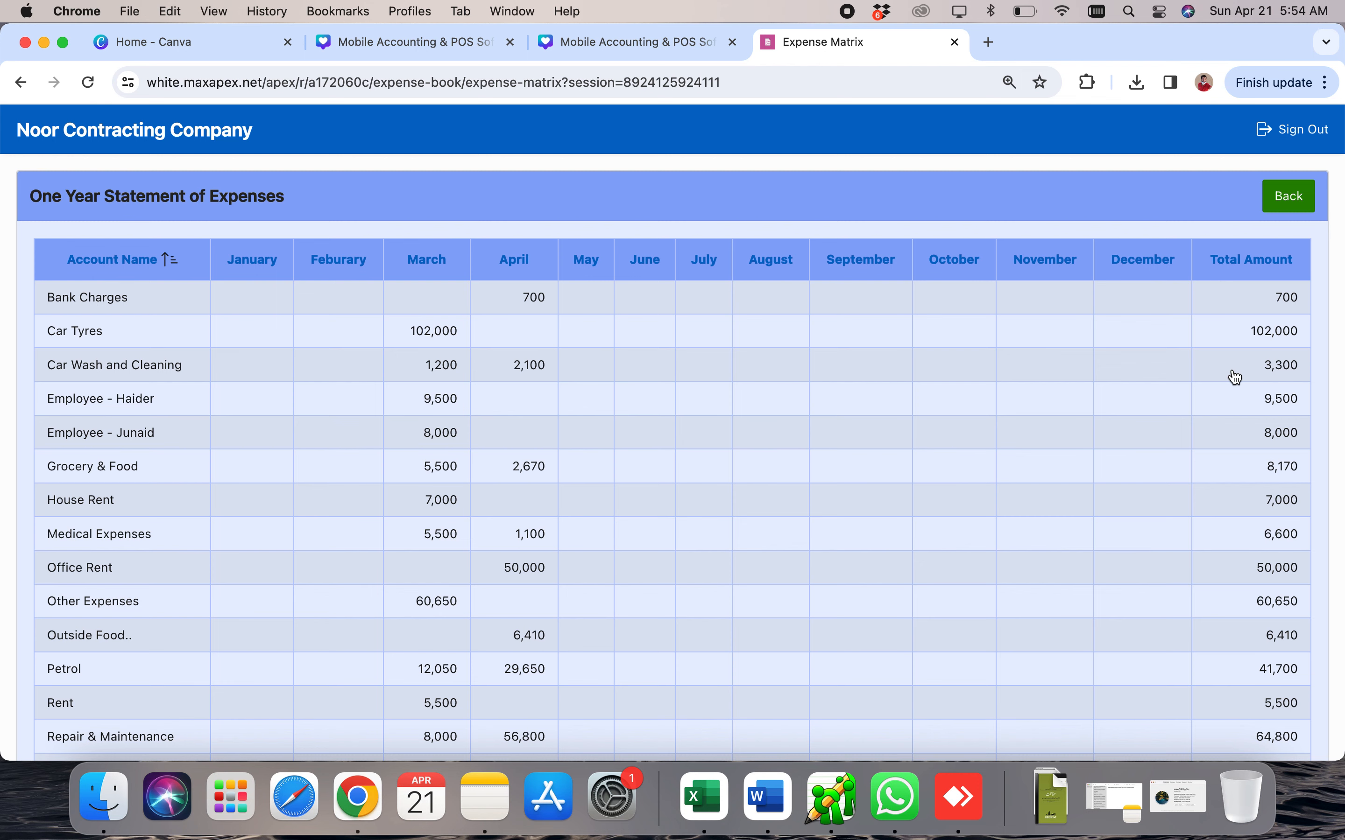
pyautogui.scroll(-10, 1236, 378)
pyautogui.scroll(10, 1236, 378)
pyautogui.click(1282, 207)
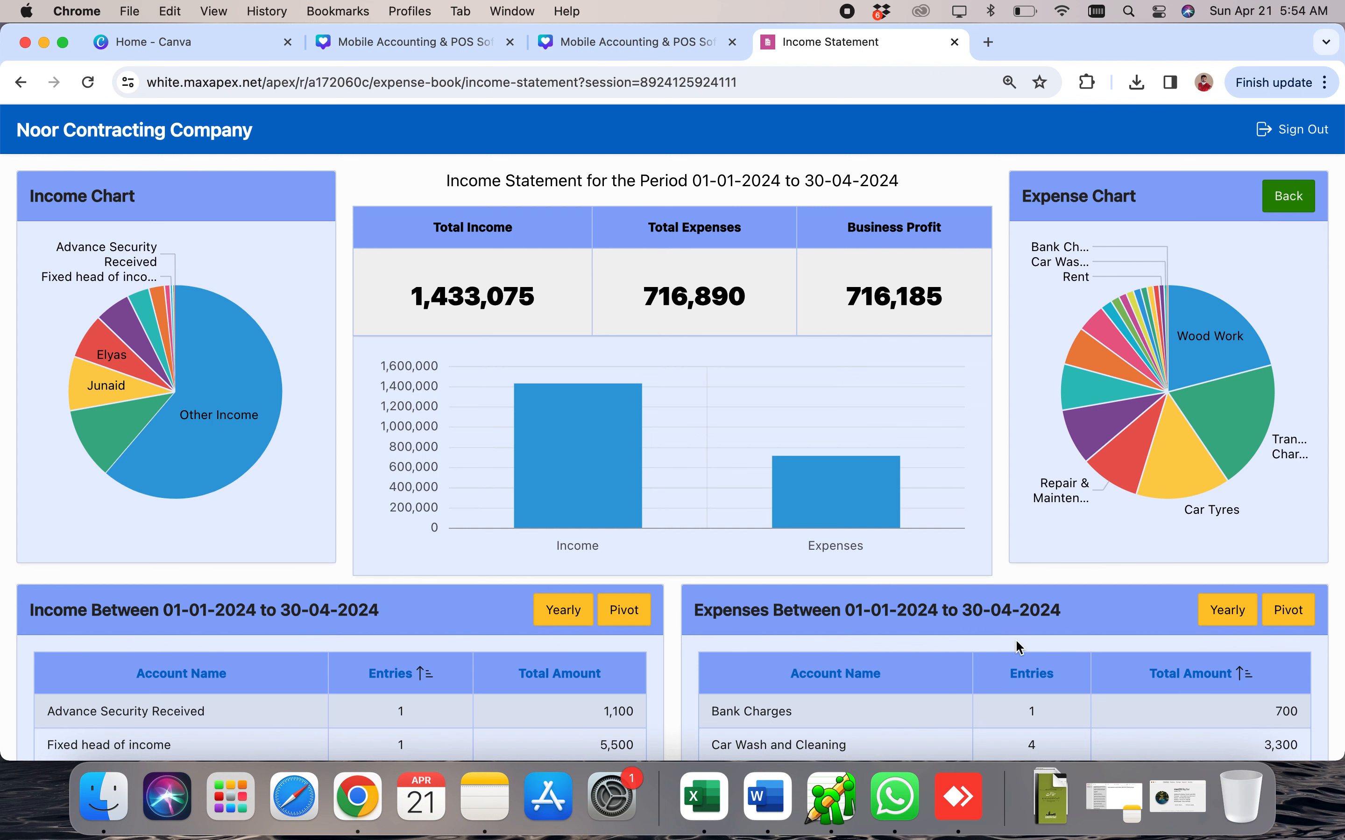
# Return to the home page, view a blank income voucher form and leave it without saving.
pyautogui.click(1303, 205)
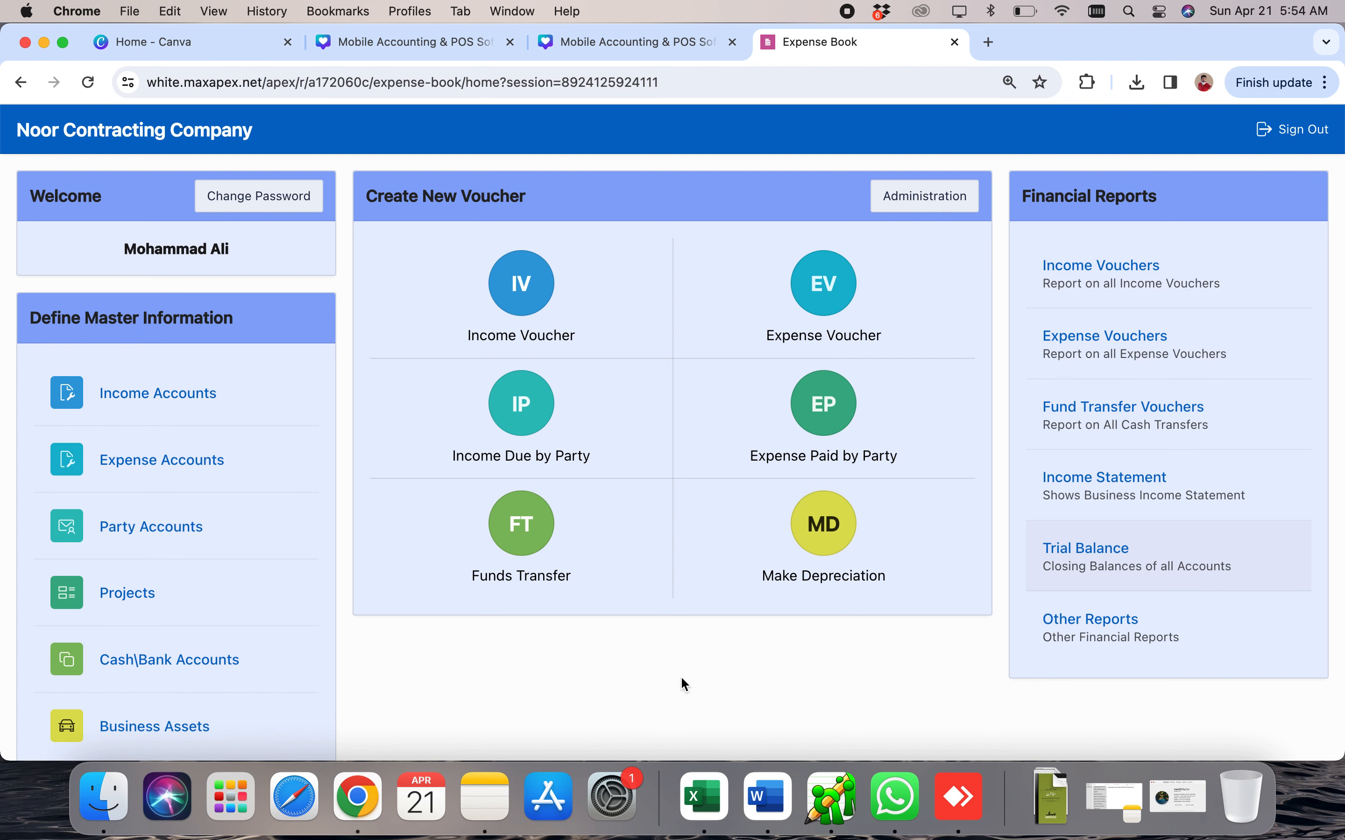
pyautogui.click(547, 306)
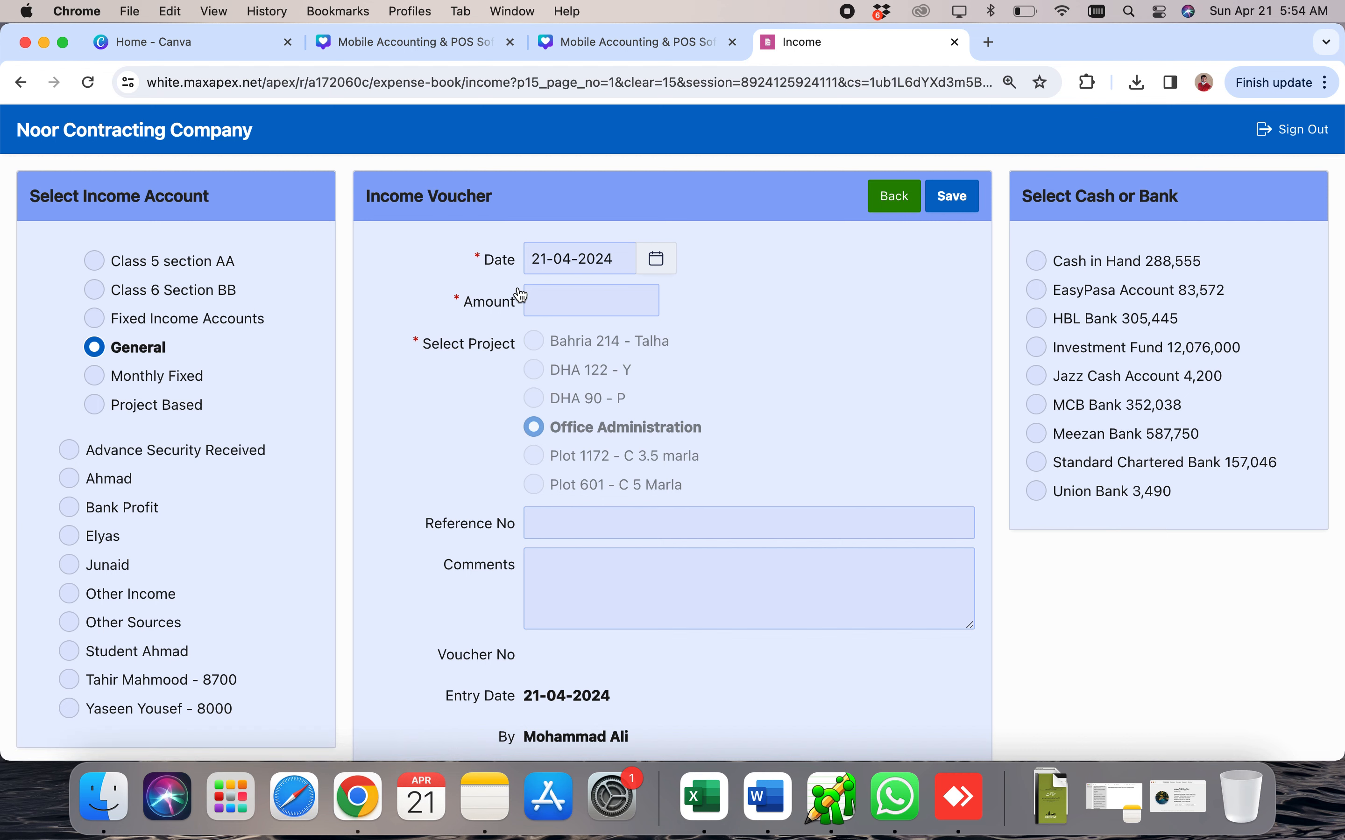
pyautogui.click(895, 204)
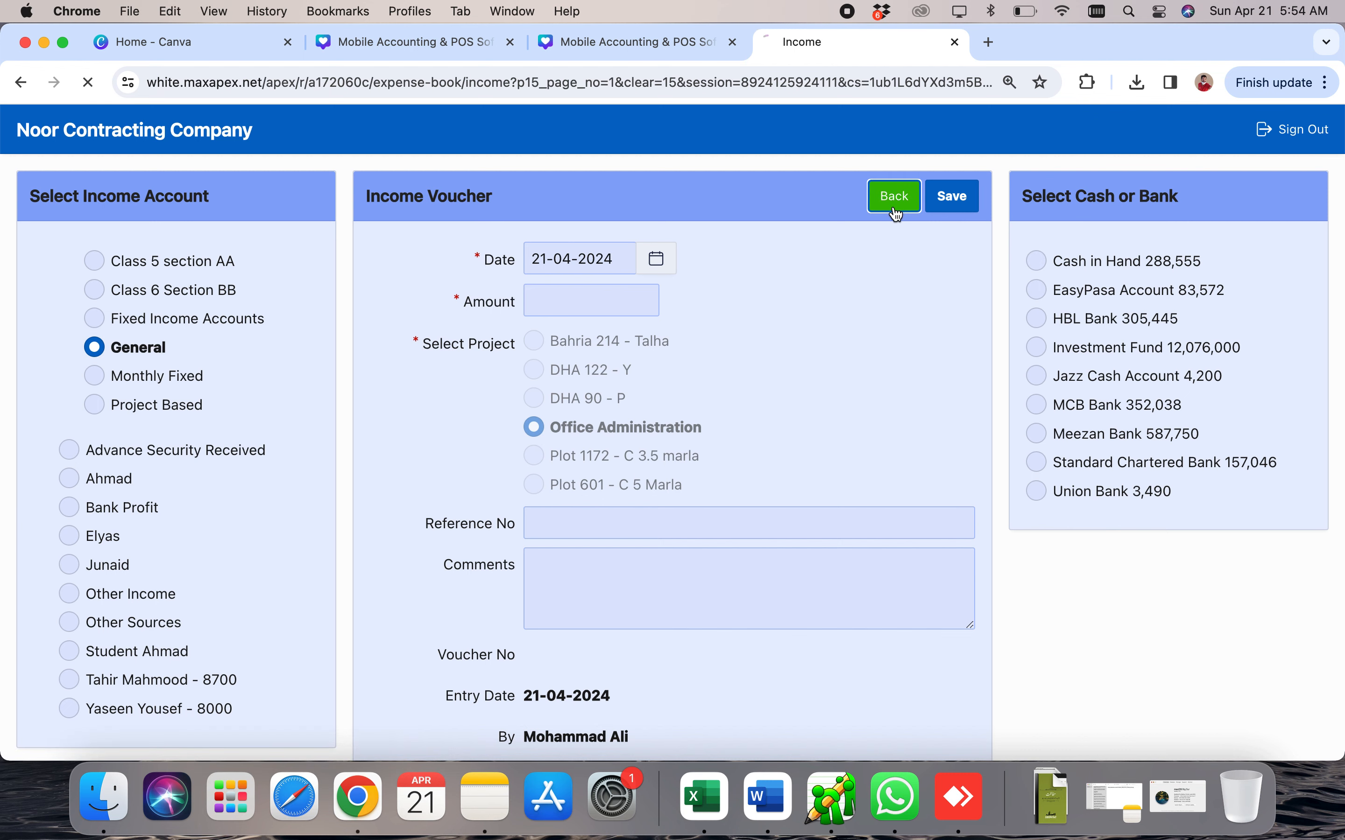